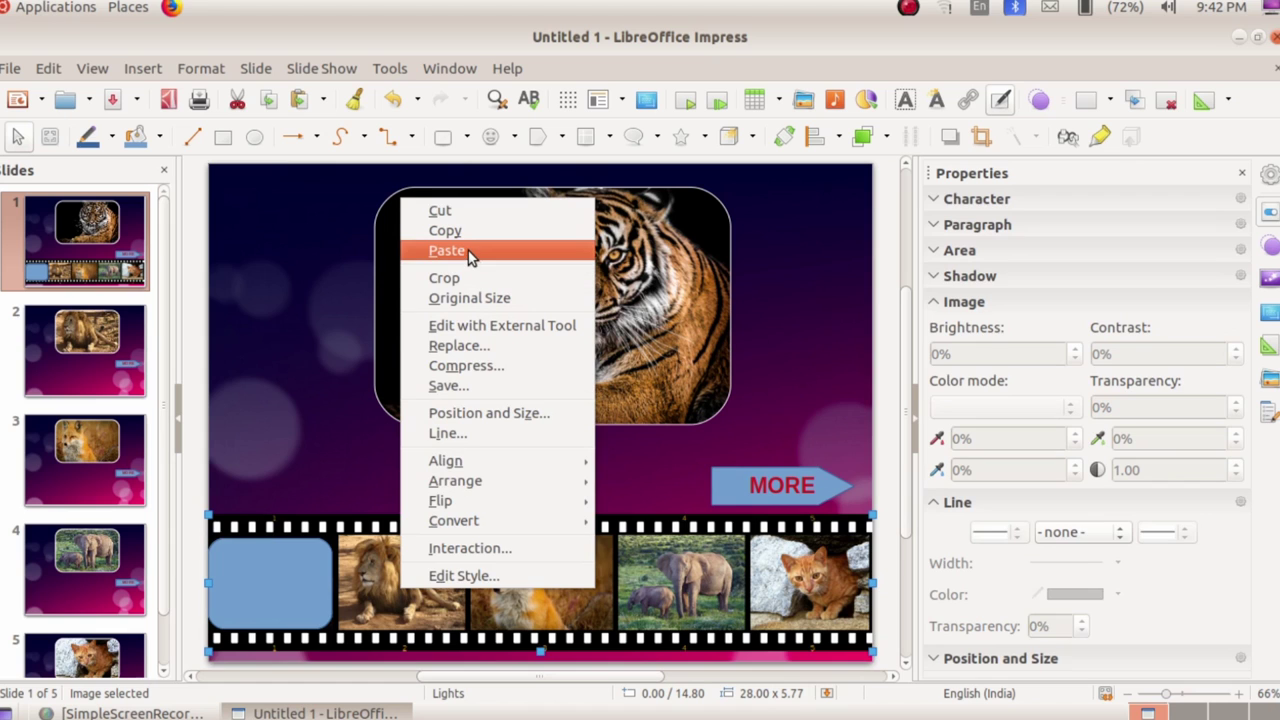
# Step: Paste several more copies of the blue rounded rectangle onto slide 1
pyautogui.click(466, 252)
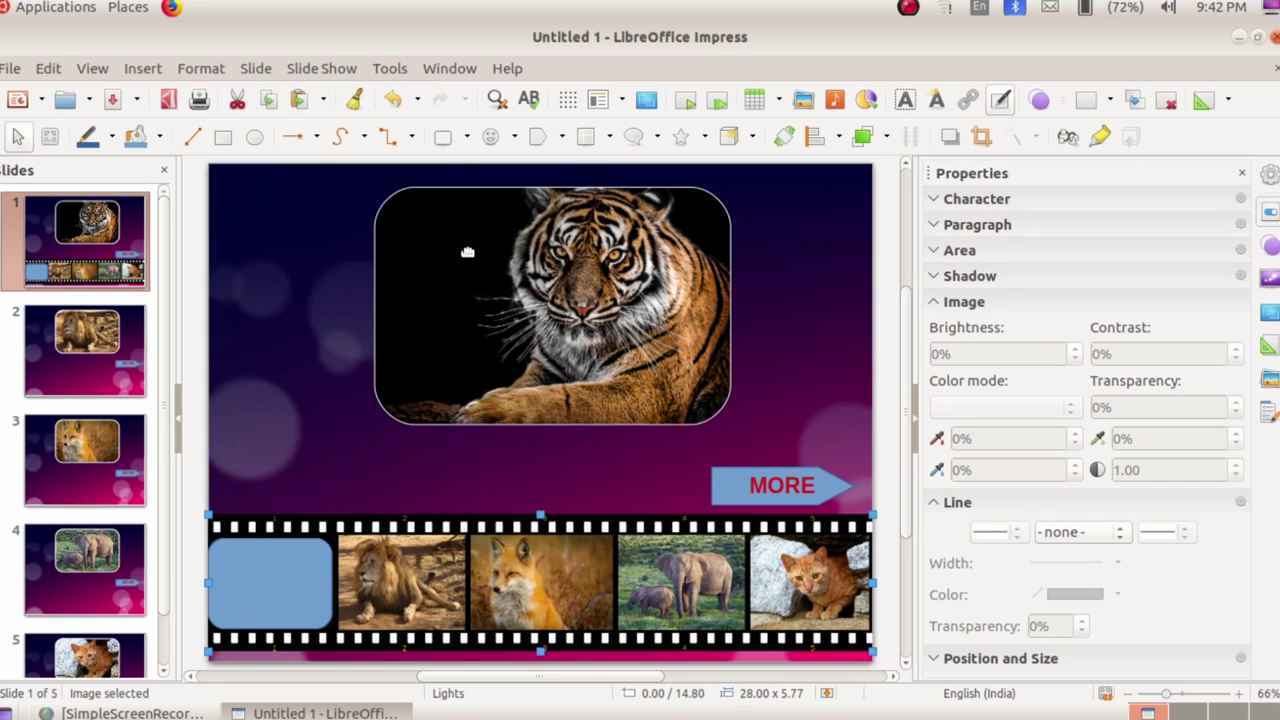
pyautogui.rightClick(397, 586)
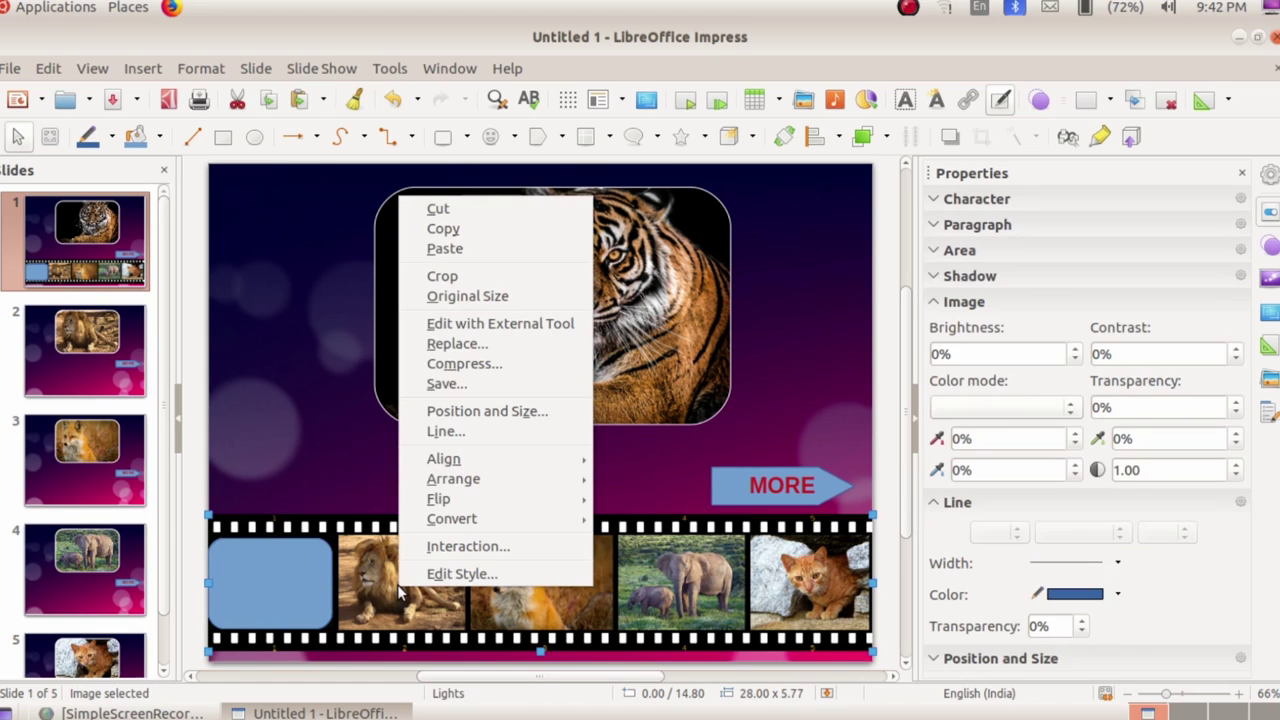
pyautogui.click(455, 250)
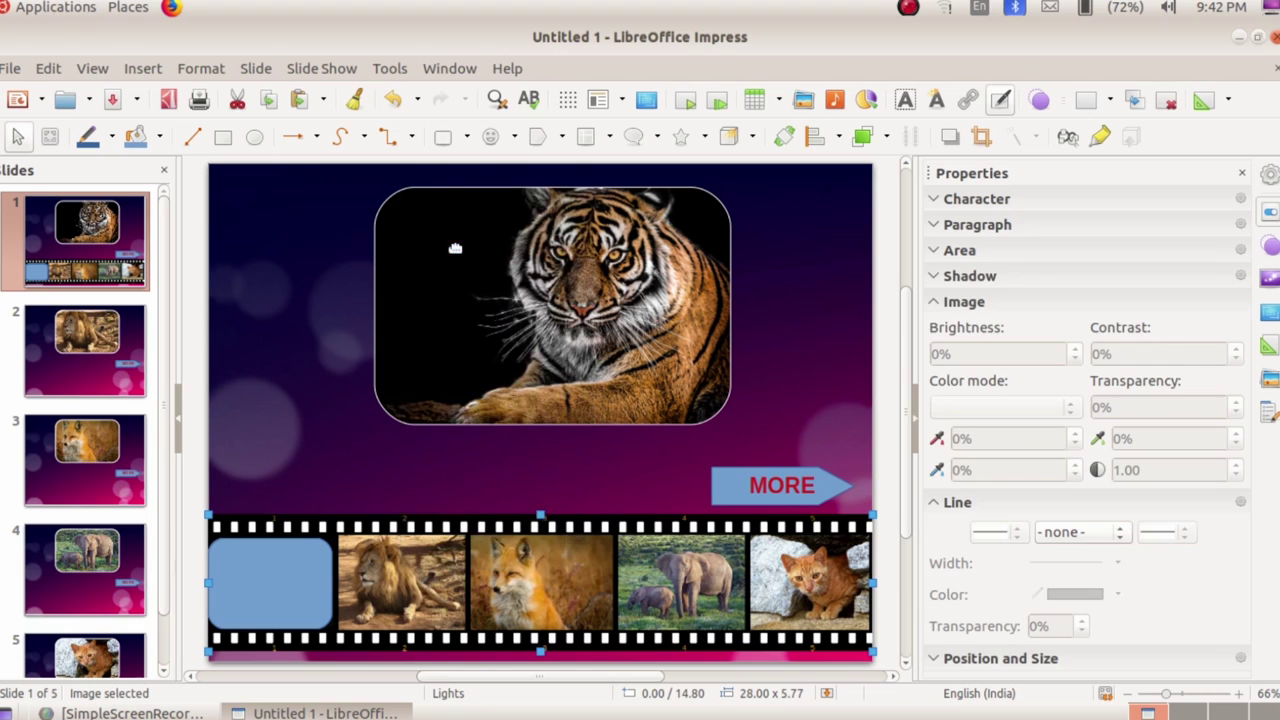
pyautogui.rightClick(407, 583)
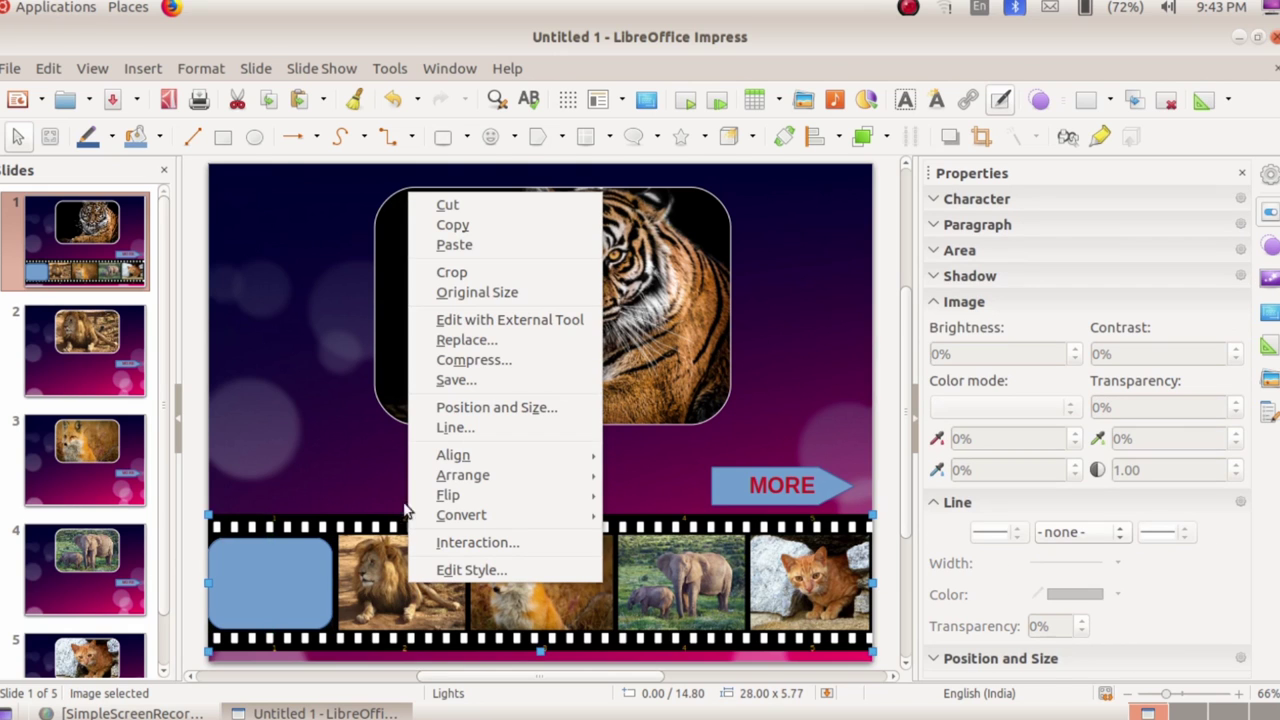
pyautogui.click(484, 254)
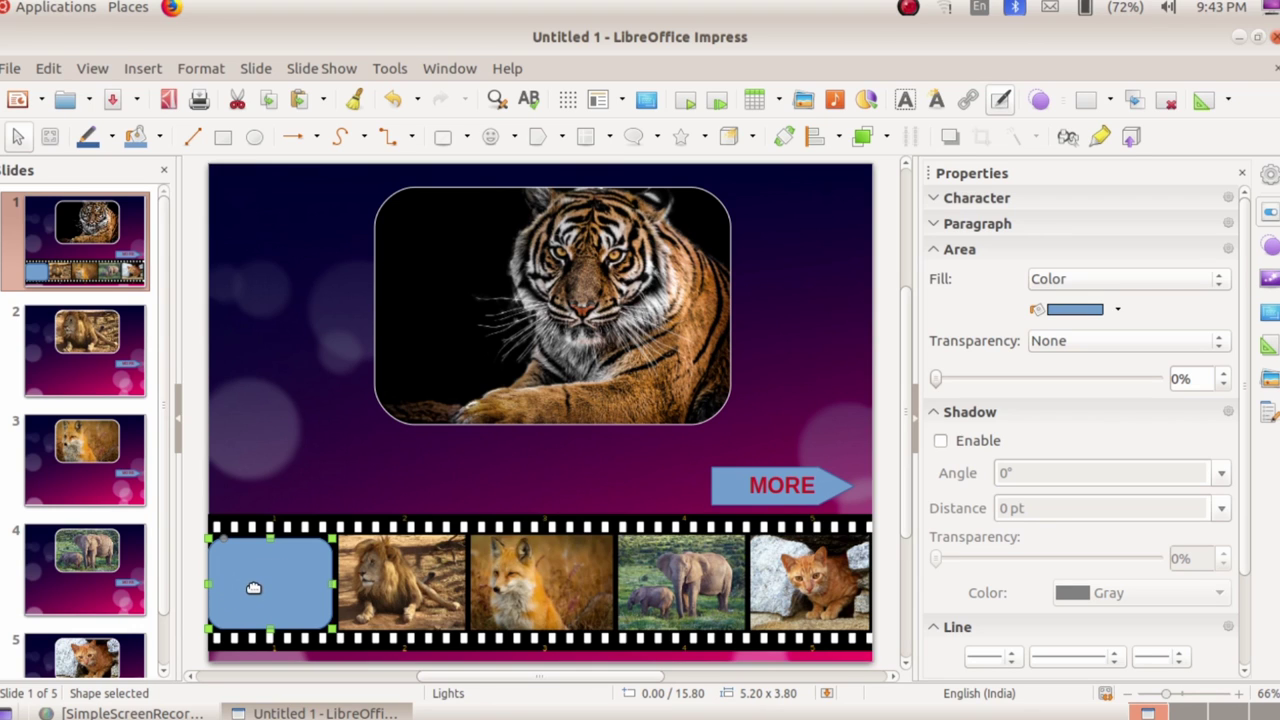
# Step: Move the rounded rectangle copies from the film strip's first frame to cover the lion, fox, elephant and cat pictures
pyautogui.moveTo(253, 588); pyautogui.dragTo(384, 590)
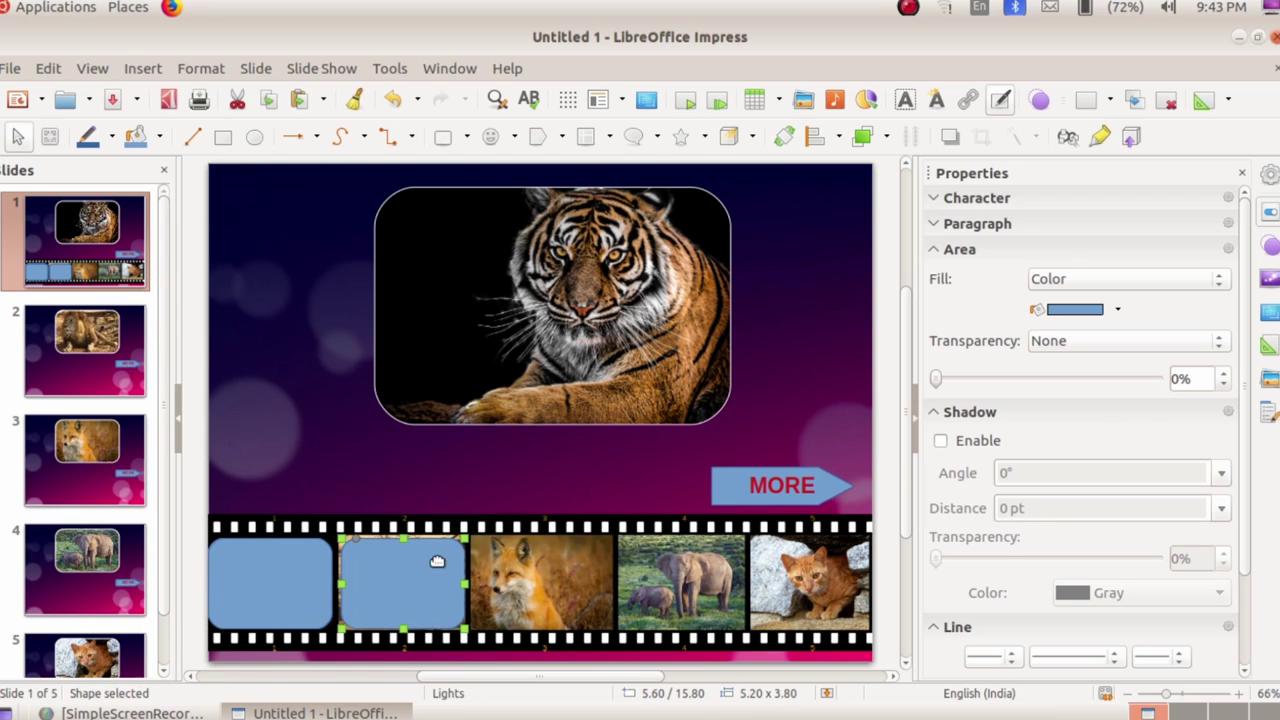
pyautogui.click(241, 584)
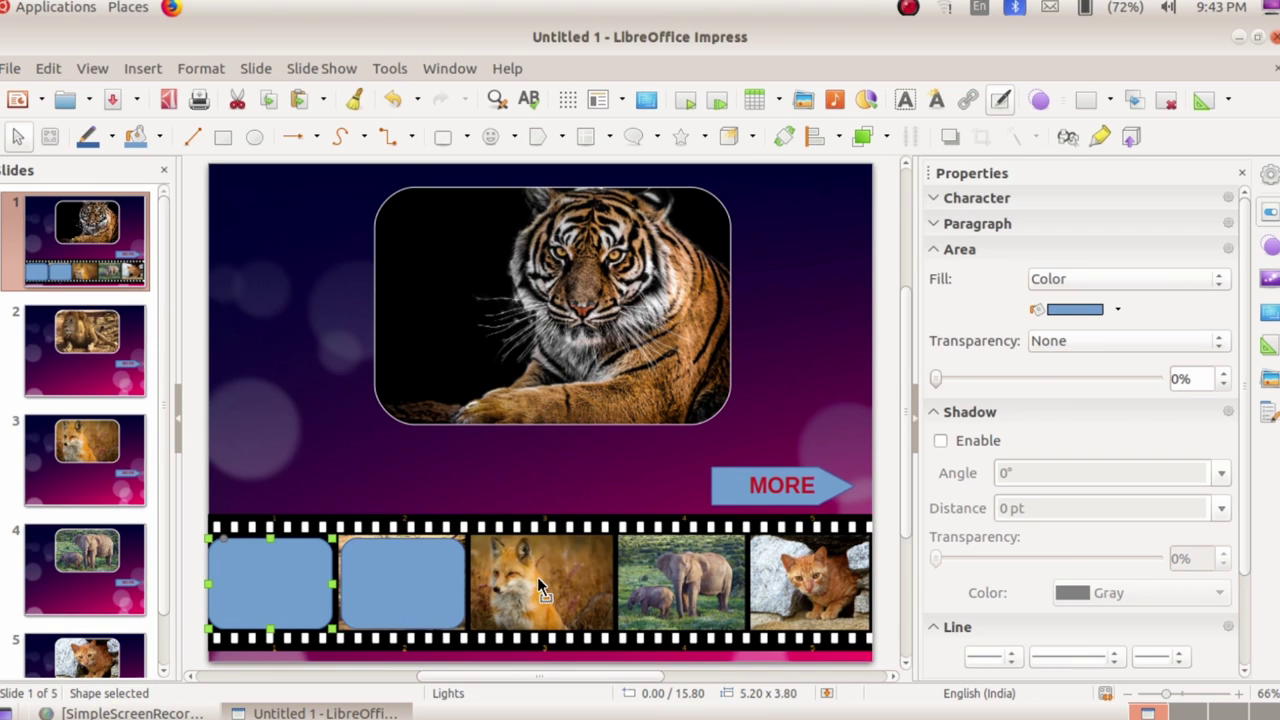
pyautogui.hotkey('ctrl', 'v')
pyautogui.moveTo(563, 580); pyautogui.dragTo(536, 582)
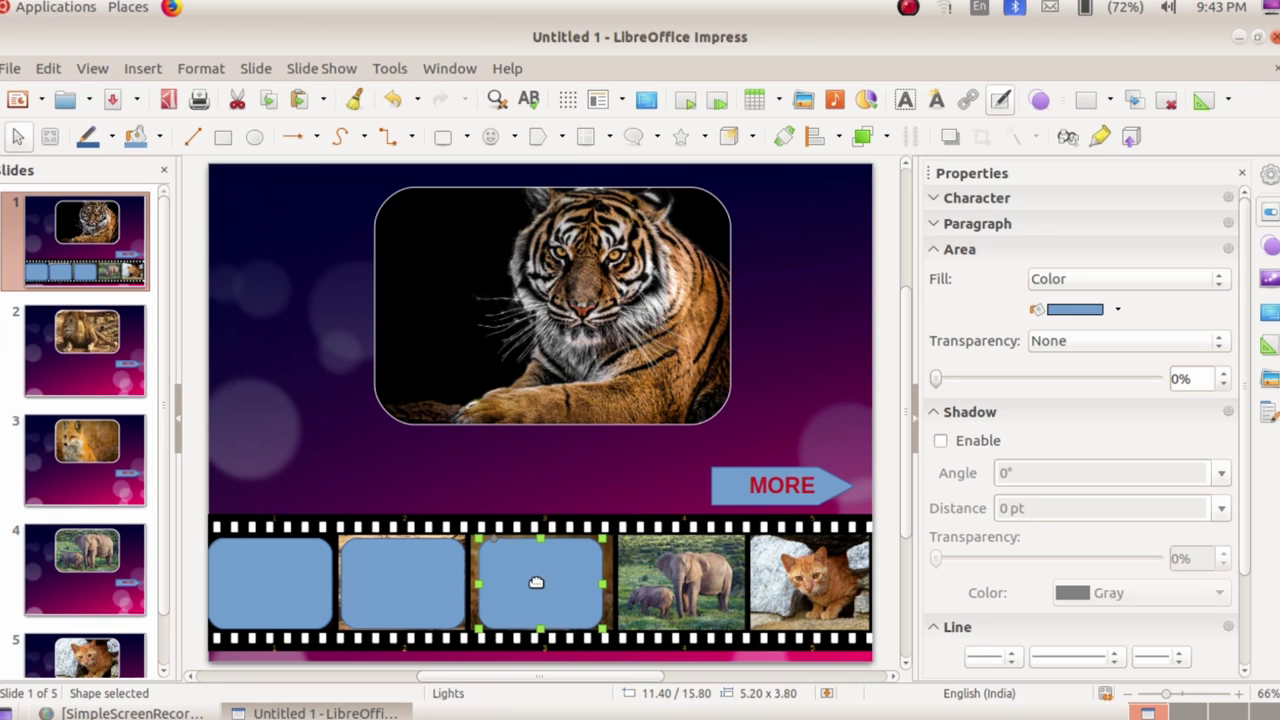
pyautogui.click(262, 583)
pyautogui.moveTo(394, 581); pyautogui.dragTo(665, 576)
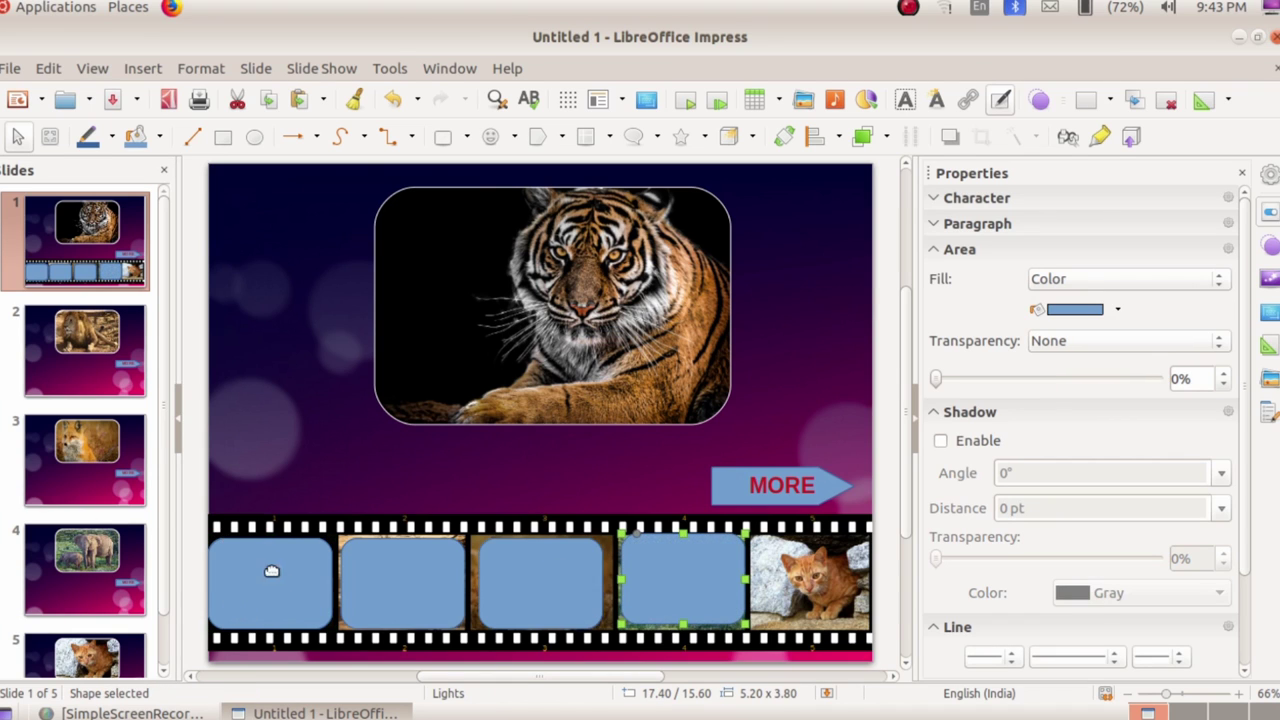
pyautogui.moveTo(251, 589); pyautogui.dragTo(794, 591)
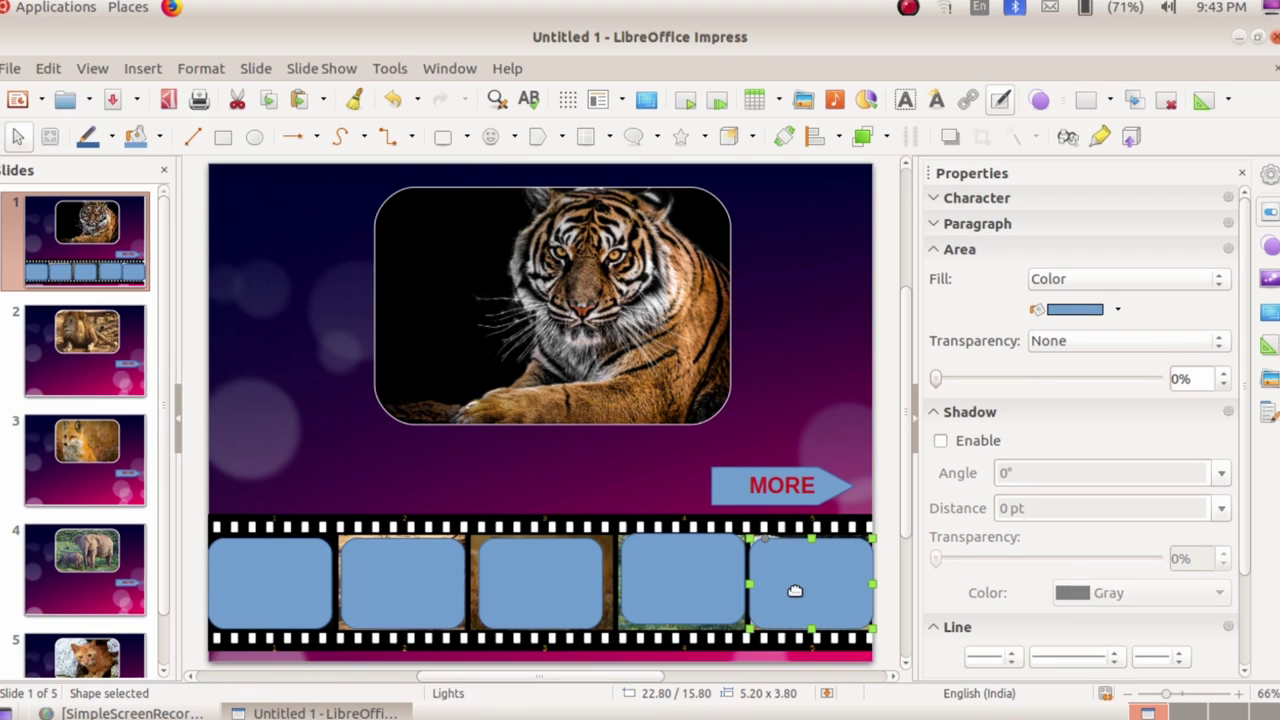
# Step: Widen the rectangle over the fox picture on both sides to about 5.80 so it covers the whole frame
pyautogui.click(484, 586)
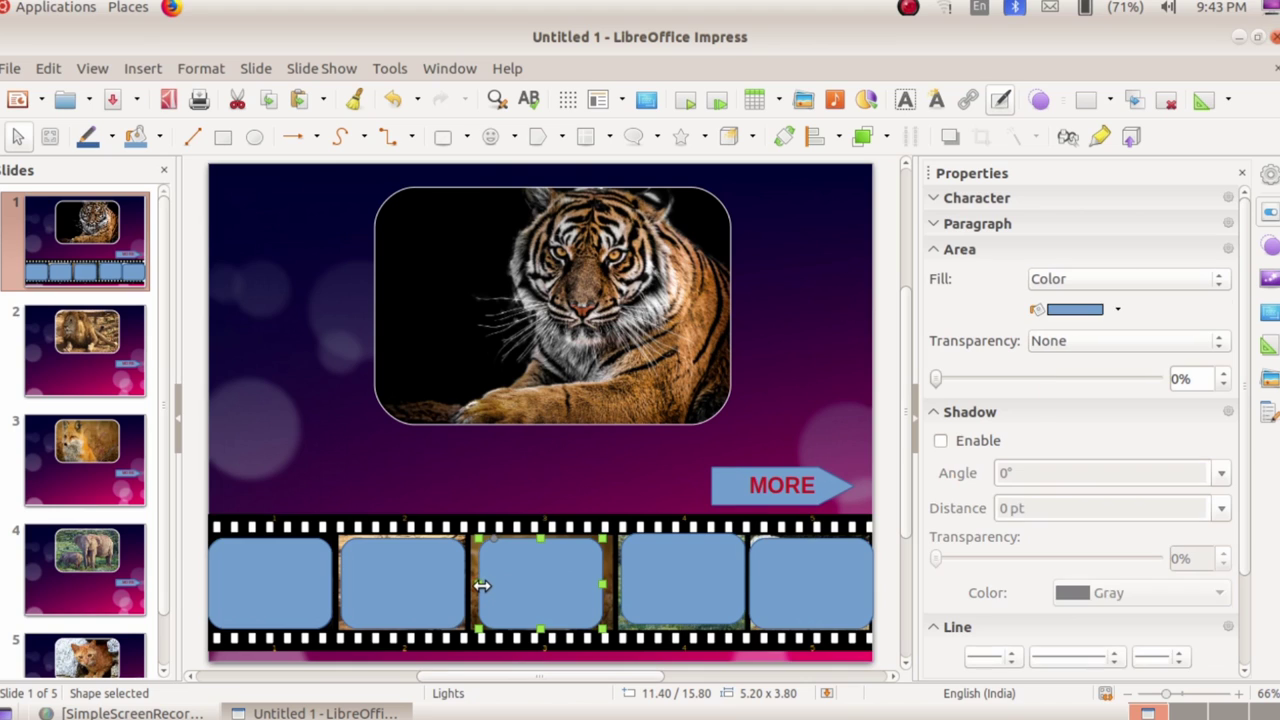
pyautogui.moveTo(482, 586); pyautogui.dragTo(470, 587)
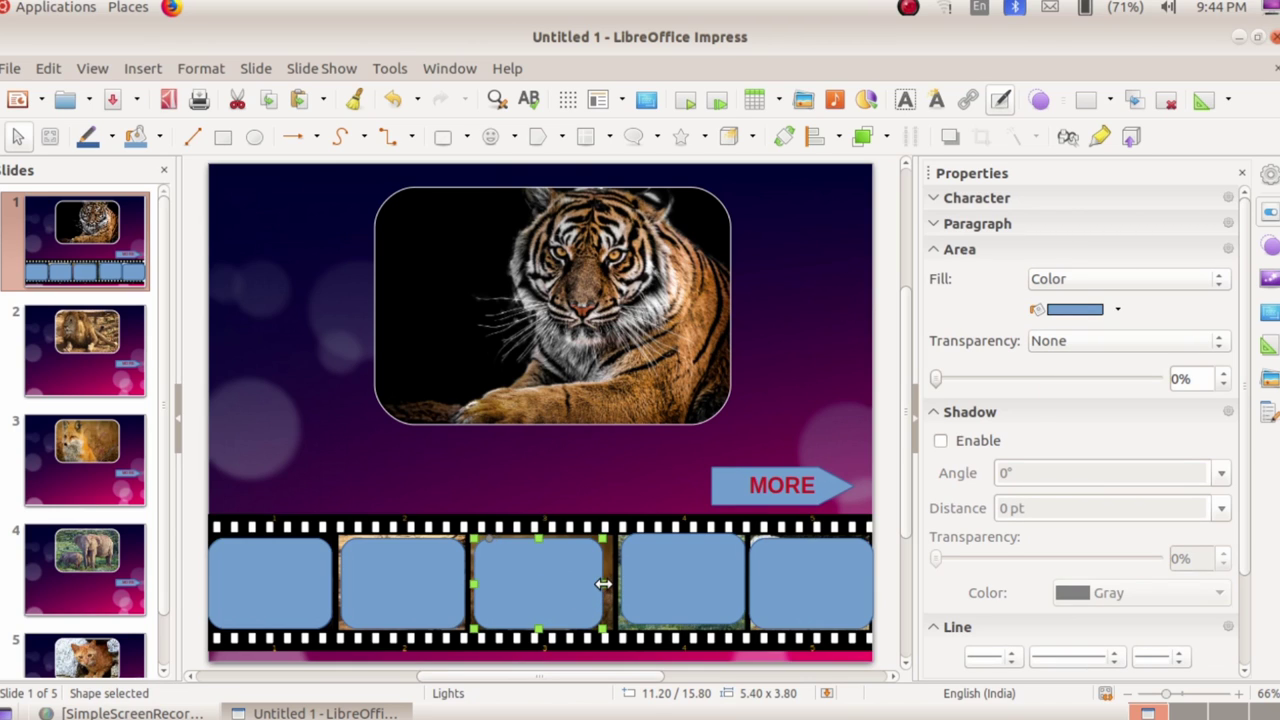
pyautogui.moveTo(606, 584); pyautogui.dragTo(612, 584)
# Step: Give the first film strip rectangle a mouse-click interaction, Go to page or object, targeting Slide 1
pyautogui.click(267, 586)
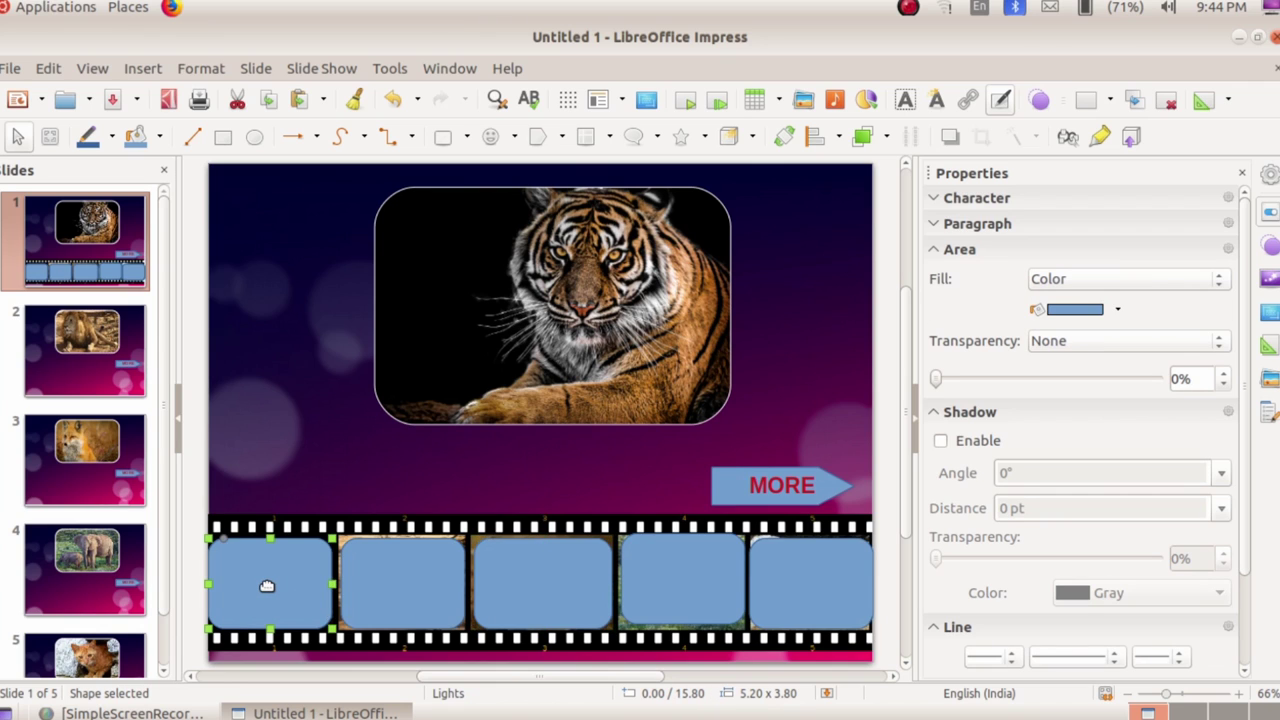
pyautogui.rightClick(267, 587)
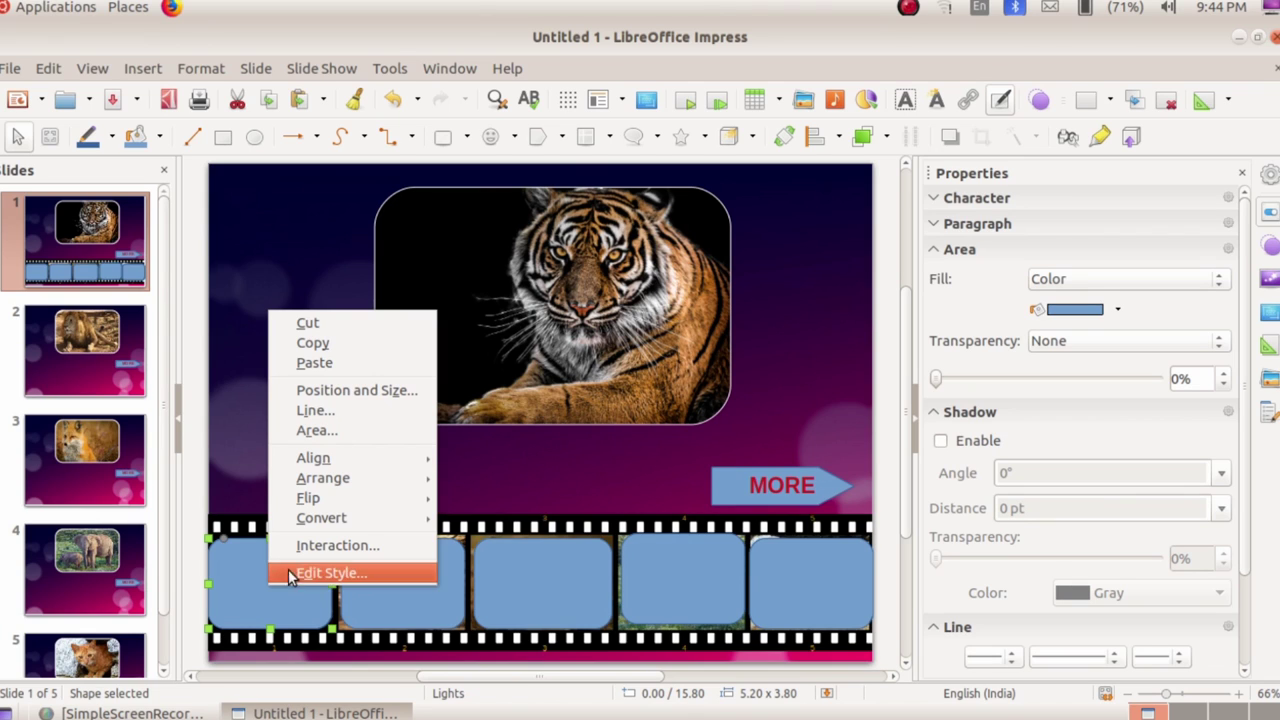
pyautogui.click(357, 549)
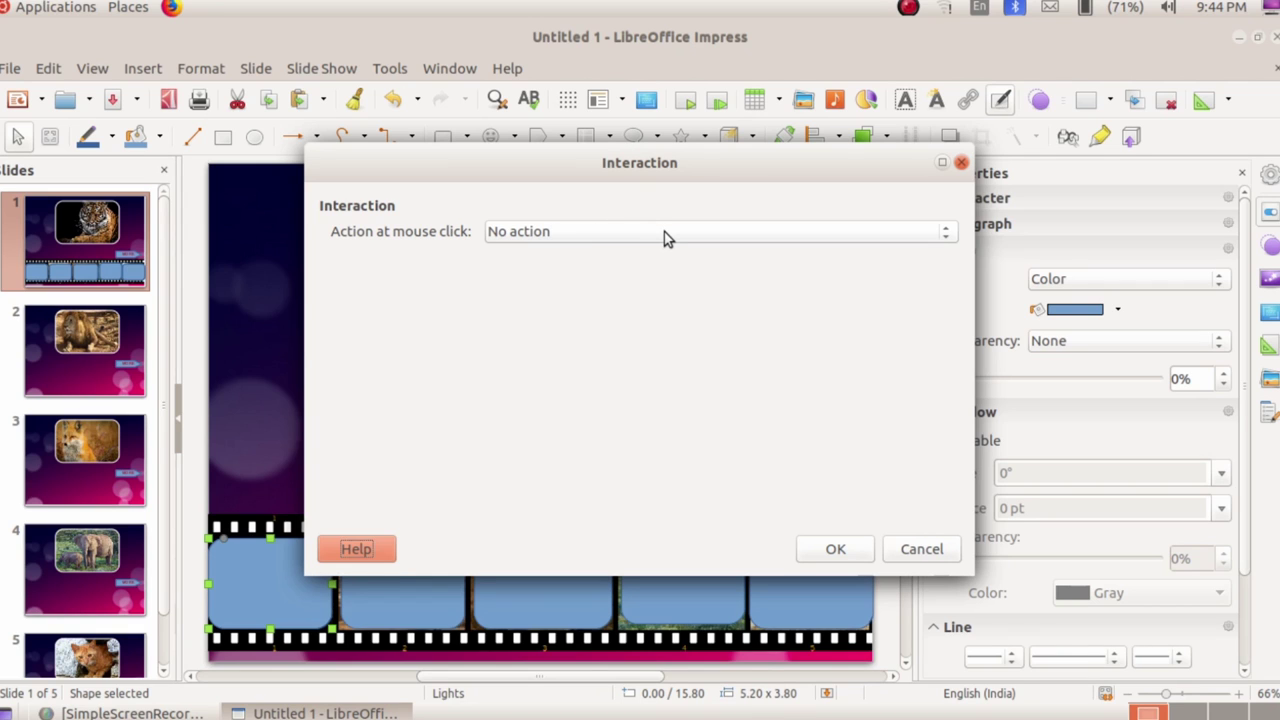
pyautogui.click(777, 240)
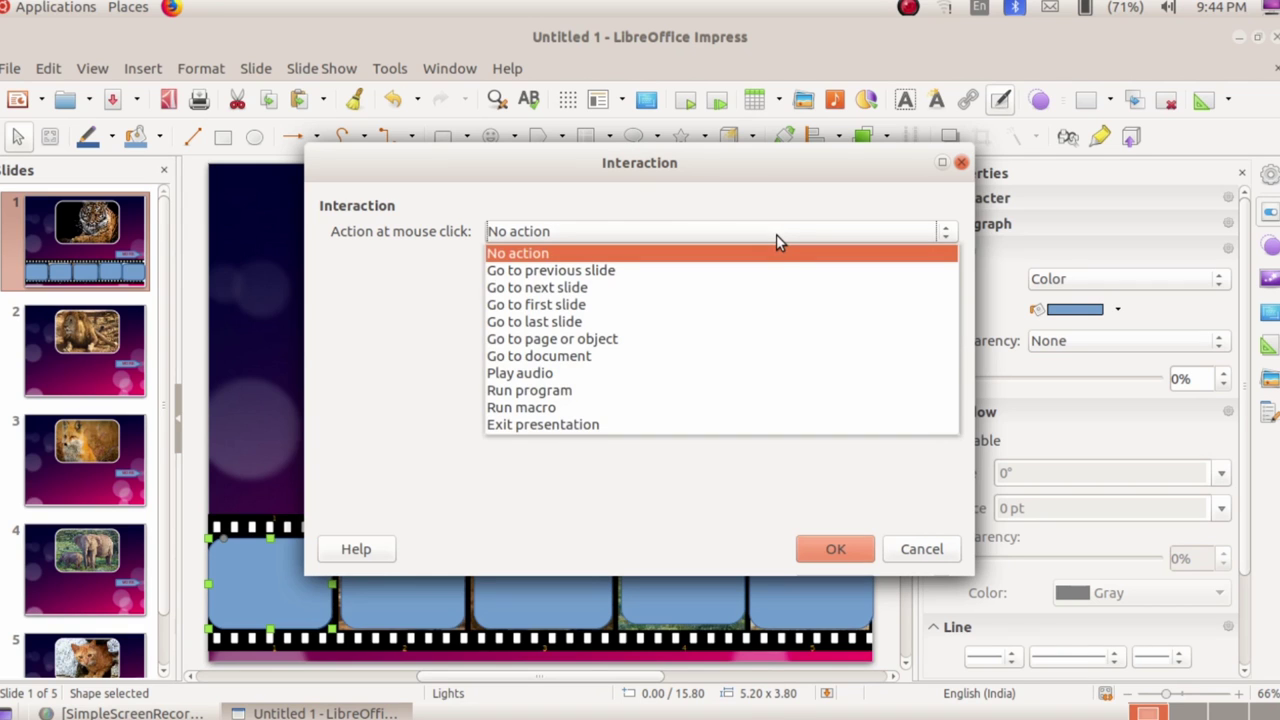
pyautogui.click(666, 345)
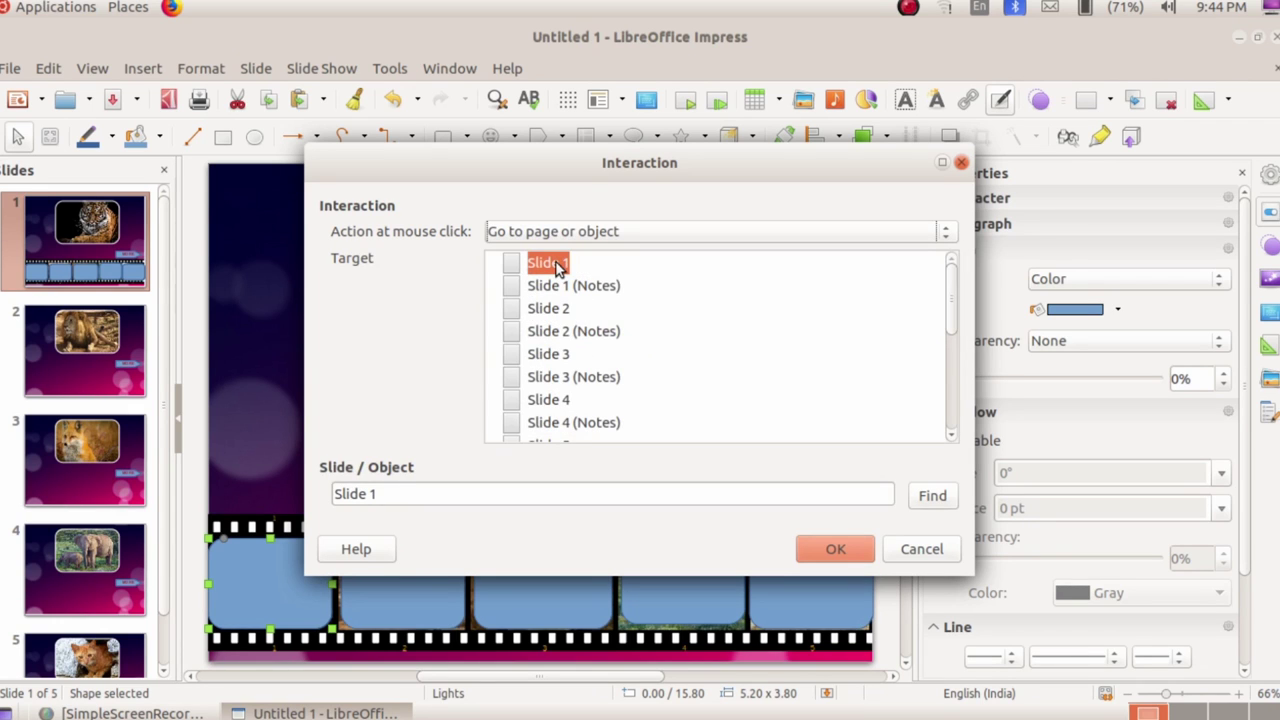
pyautogui.click(830, 551)
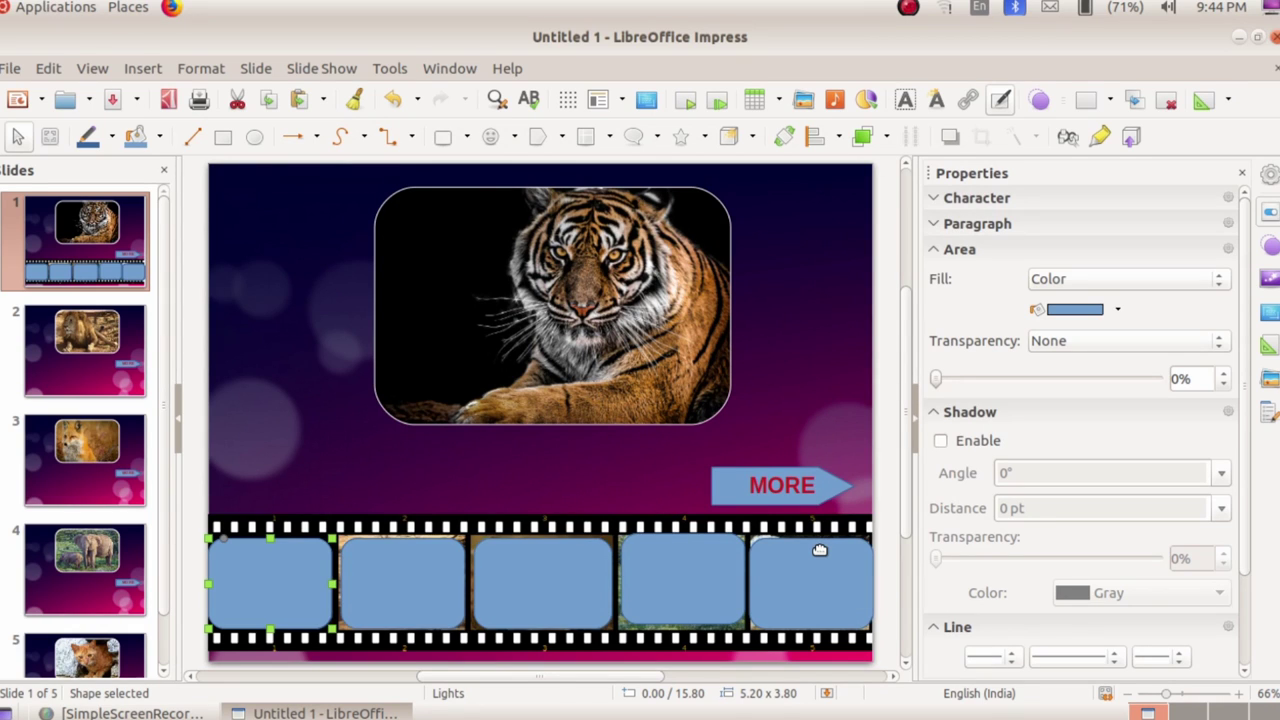
# Step: Give the second film strip rectangle a mouse-click interaction, Go to page or object, targeting Slide 2
pyautogui.rightClick(404, 583)
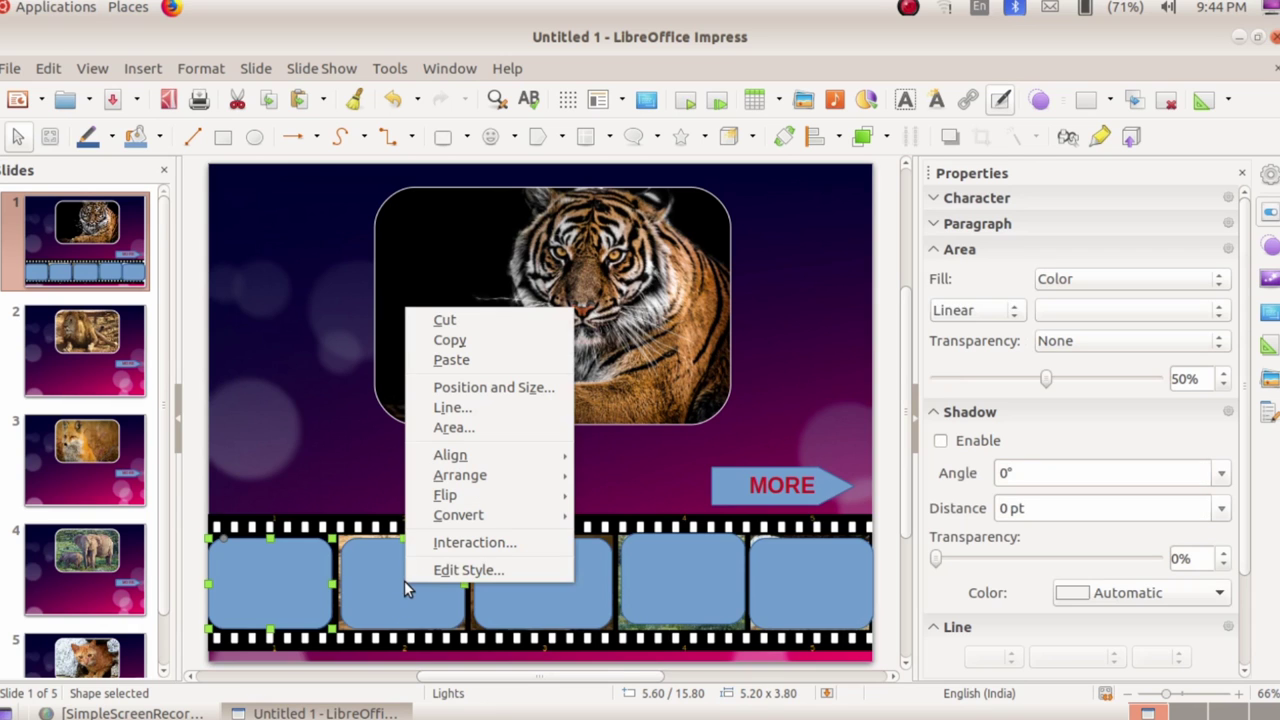
pyautogui.click(457, 545)
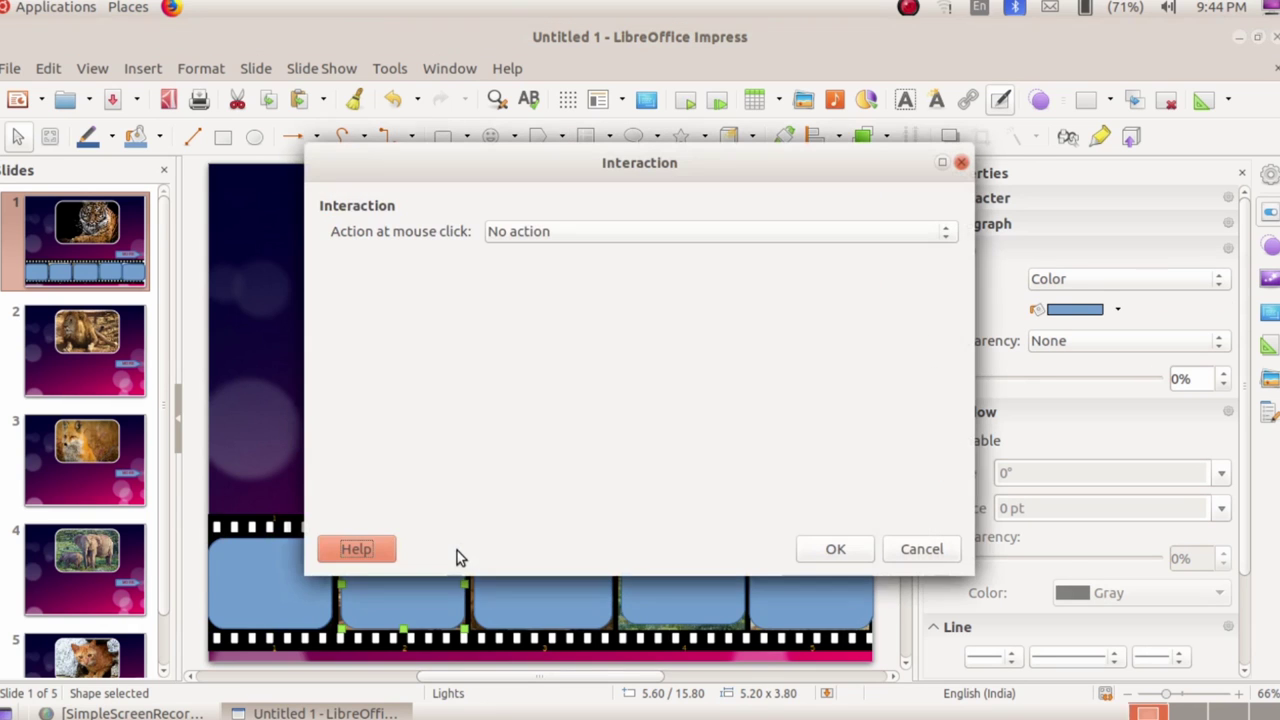
pyautogui.click(608, 231)
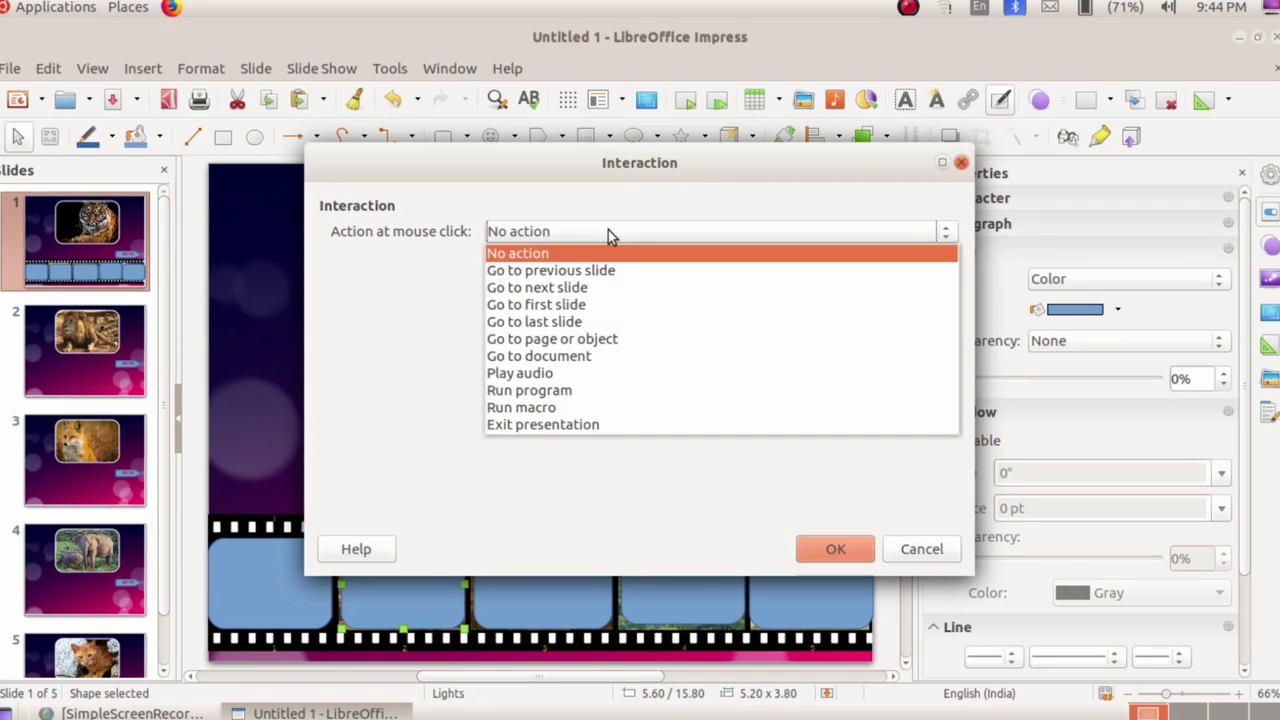
pyautogui.click(663, 341)
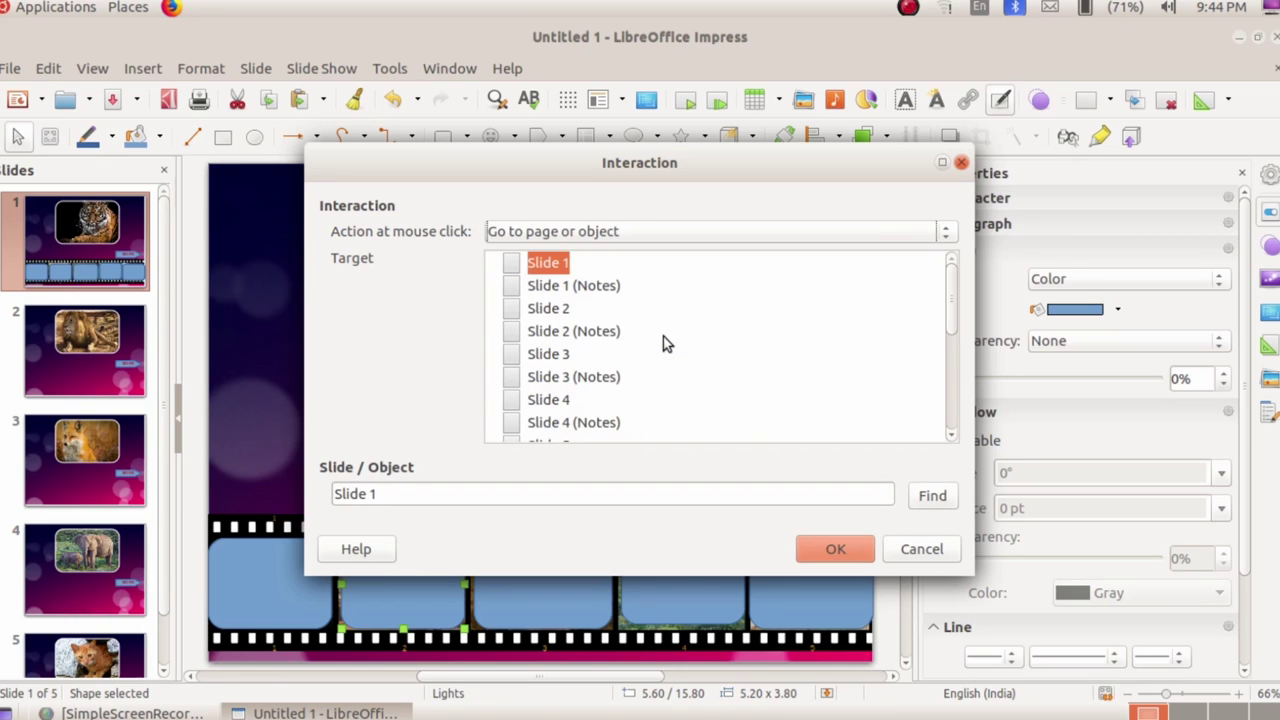
pyautogui.click(553, 312)
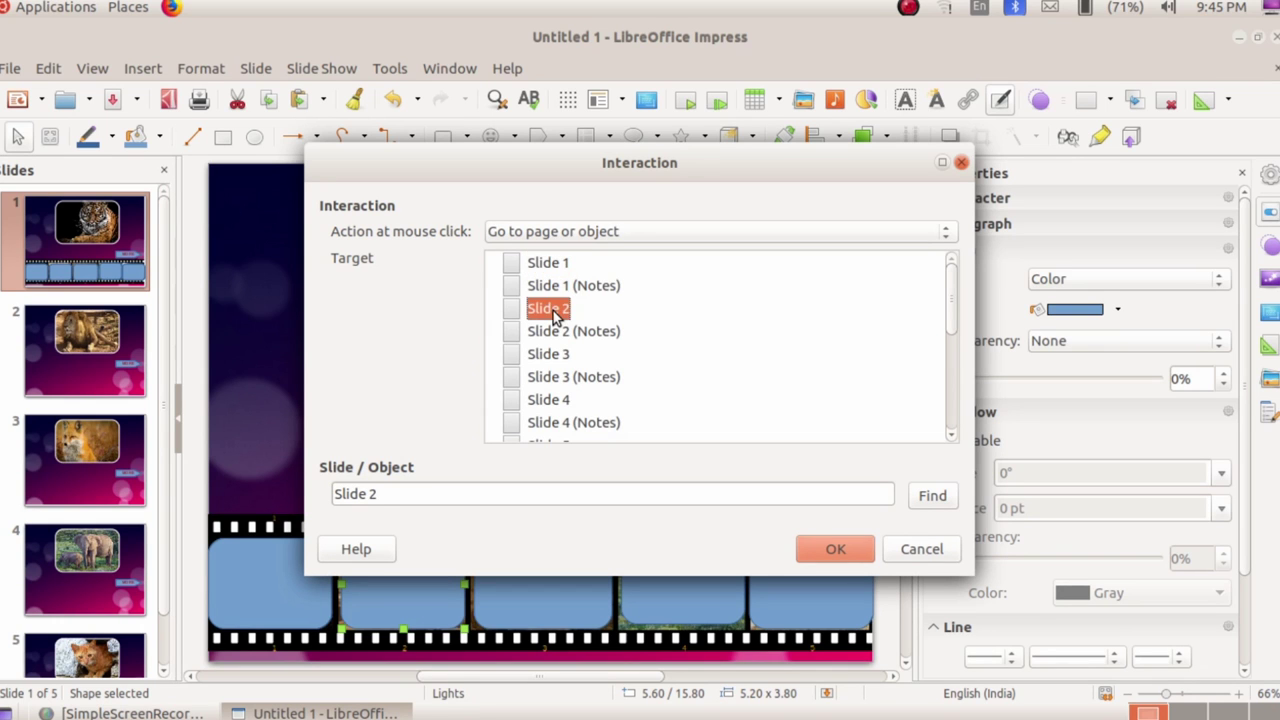
pyautogui.click(831, 549)
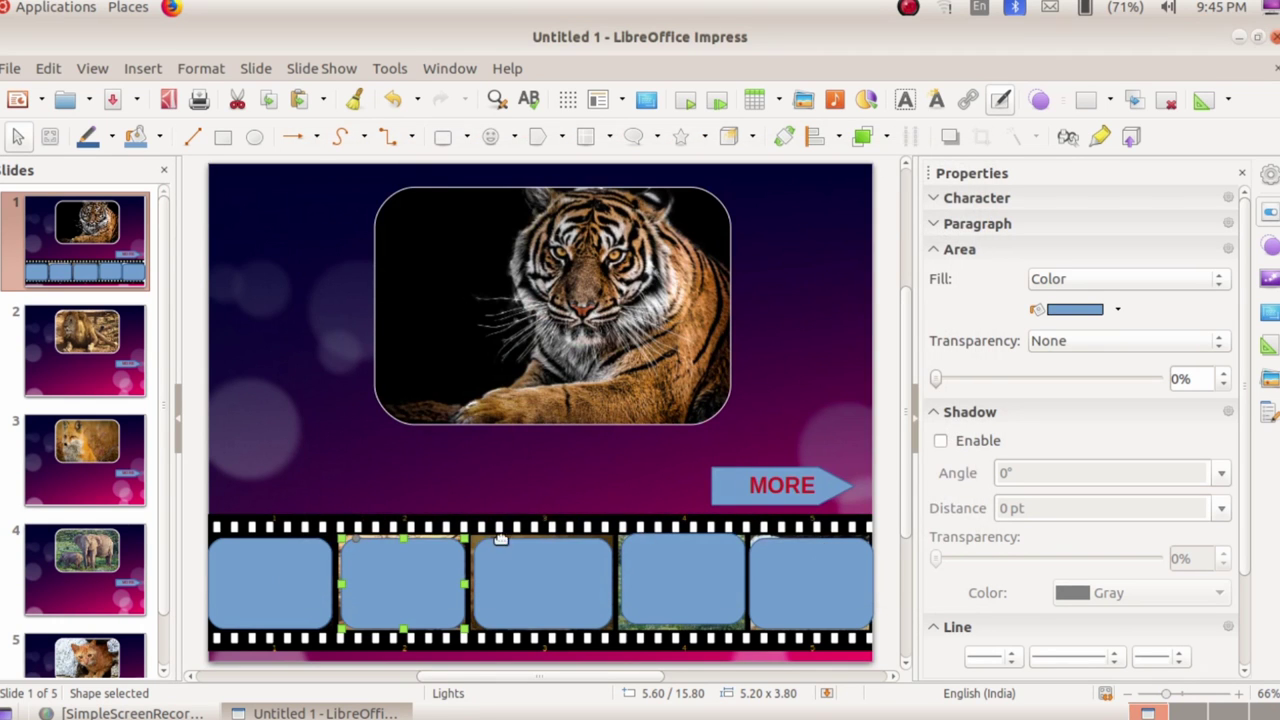
# Step: Give the third film strip rectangle a mouse-click interaction, Go to page or object, targeting Slide 3
pyautogui.rightClick(534, 594)
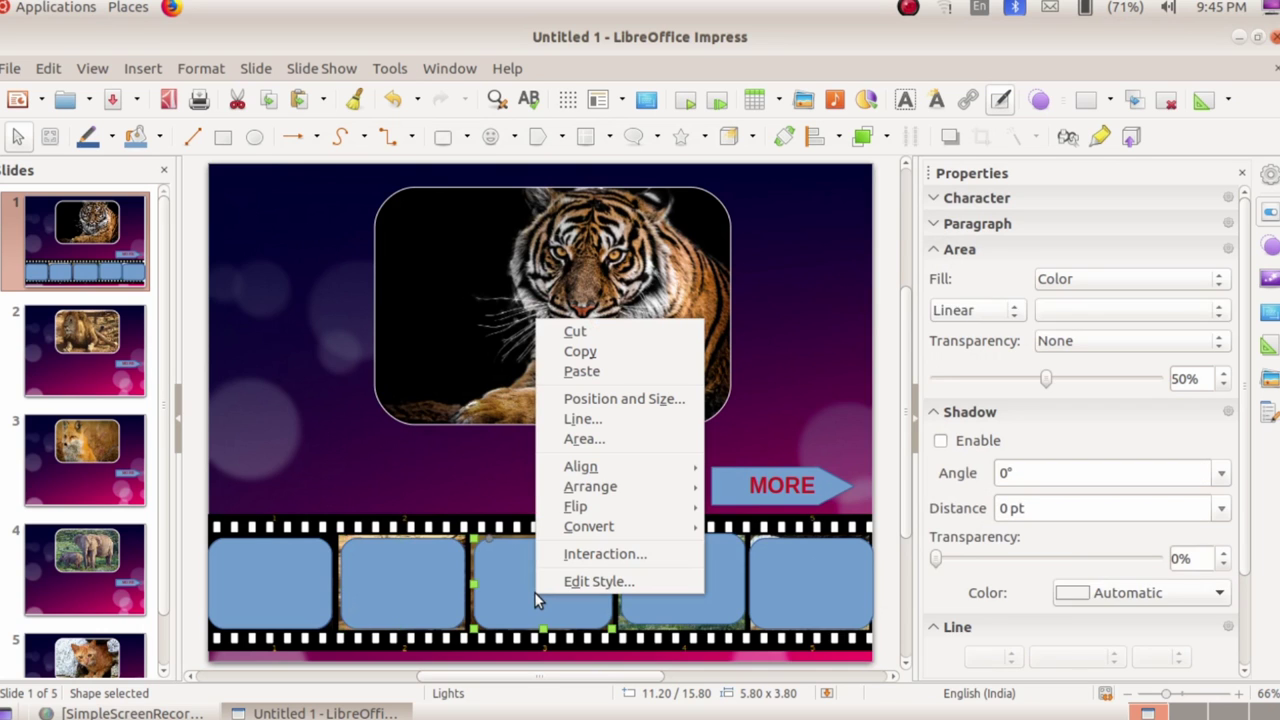
pyautogui.click(590, 553)
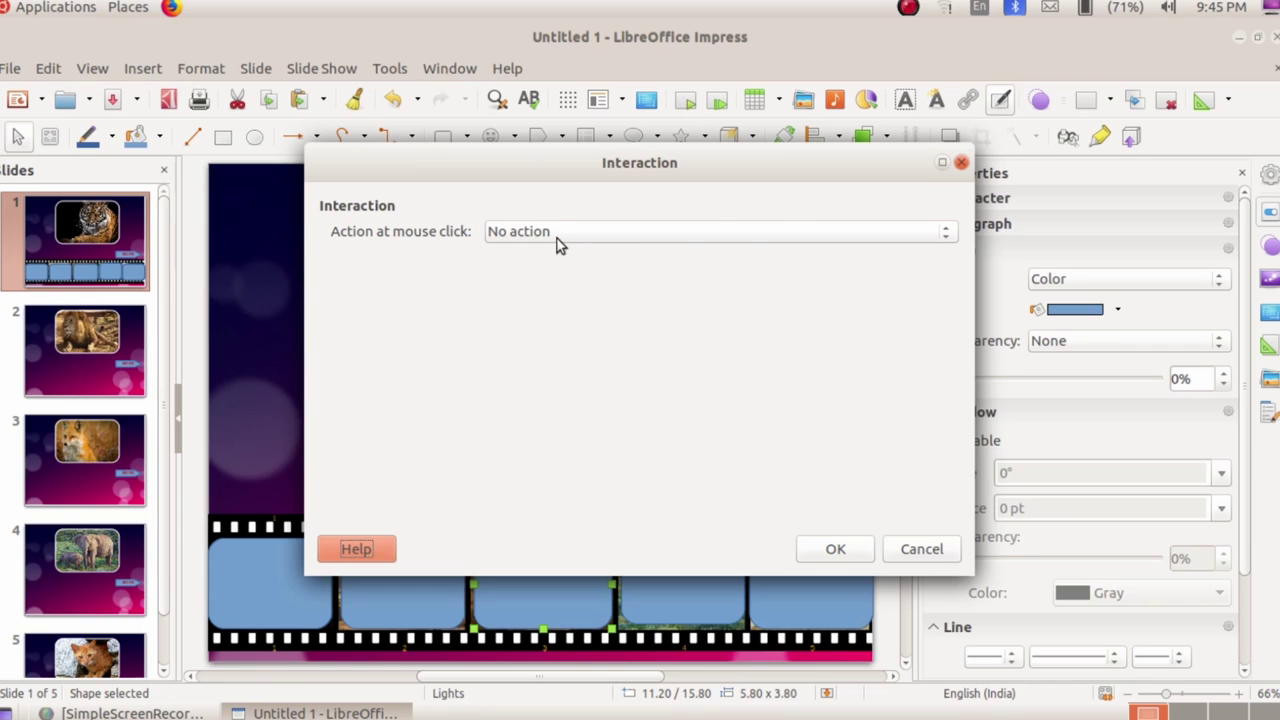
pyautogui.click(694, 233)
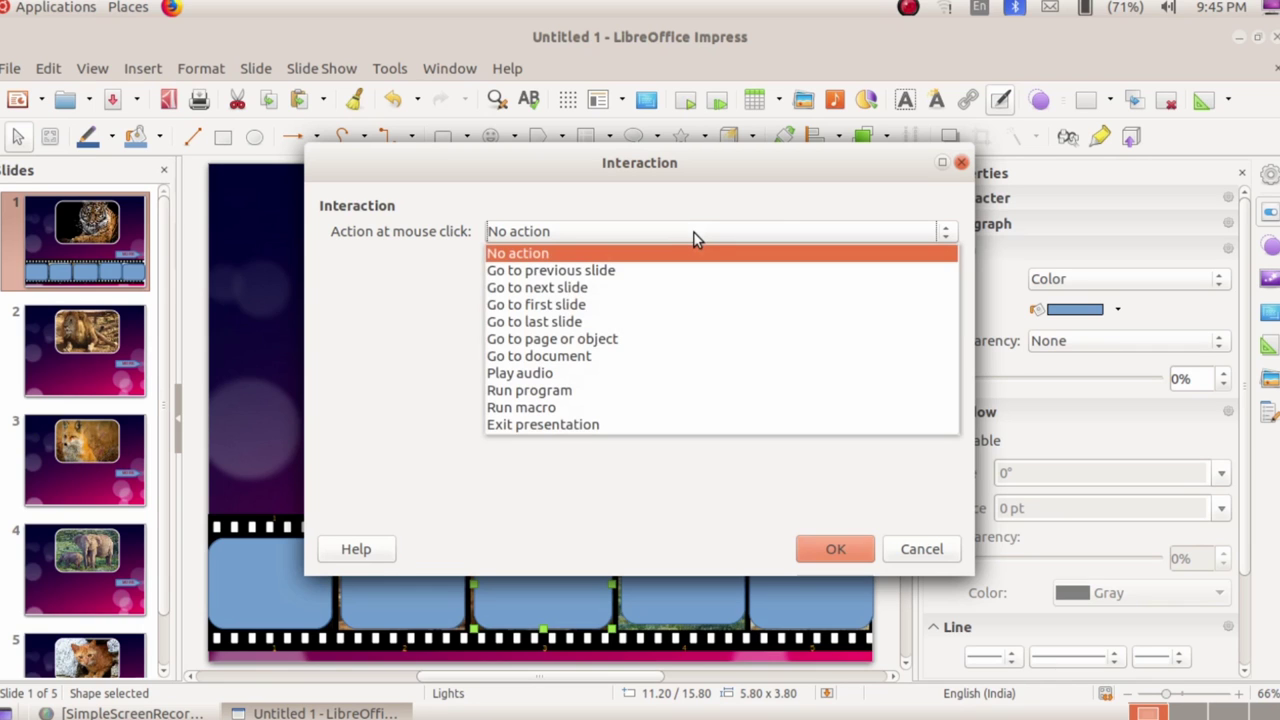
pyautogui.click(636, 341)
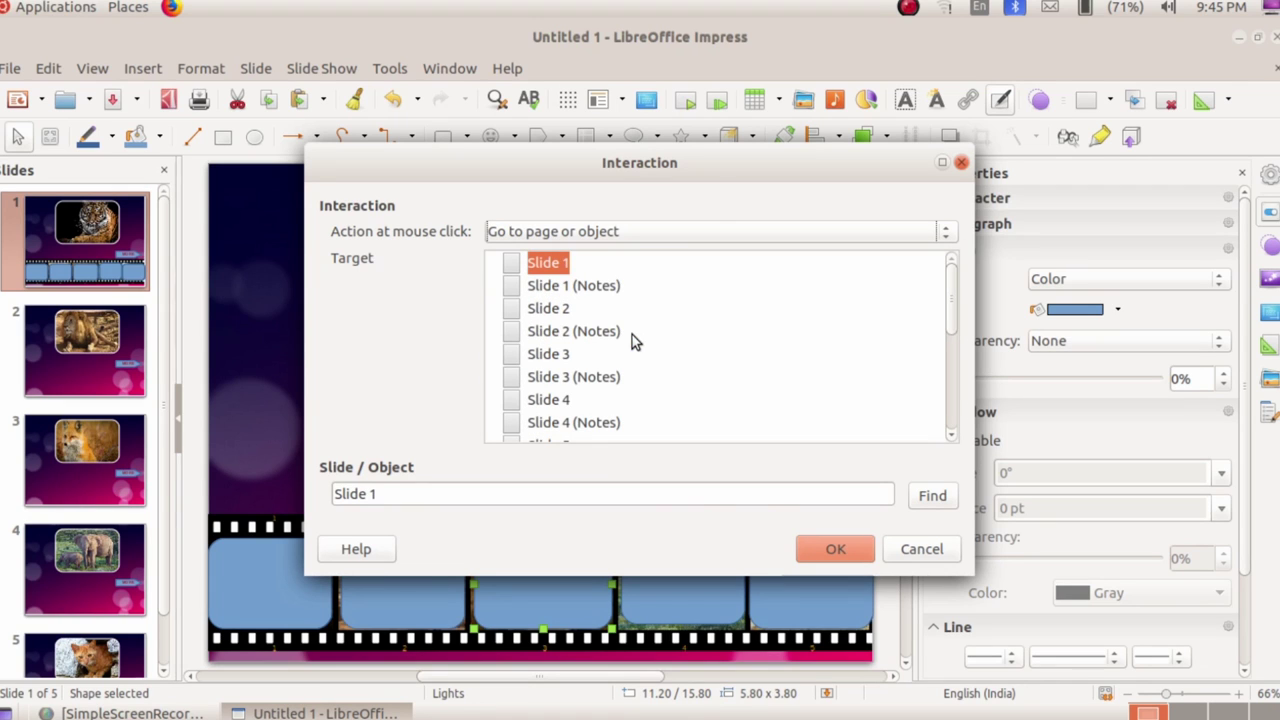
pyautogui.click(549, 358)
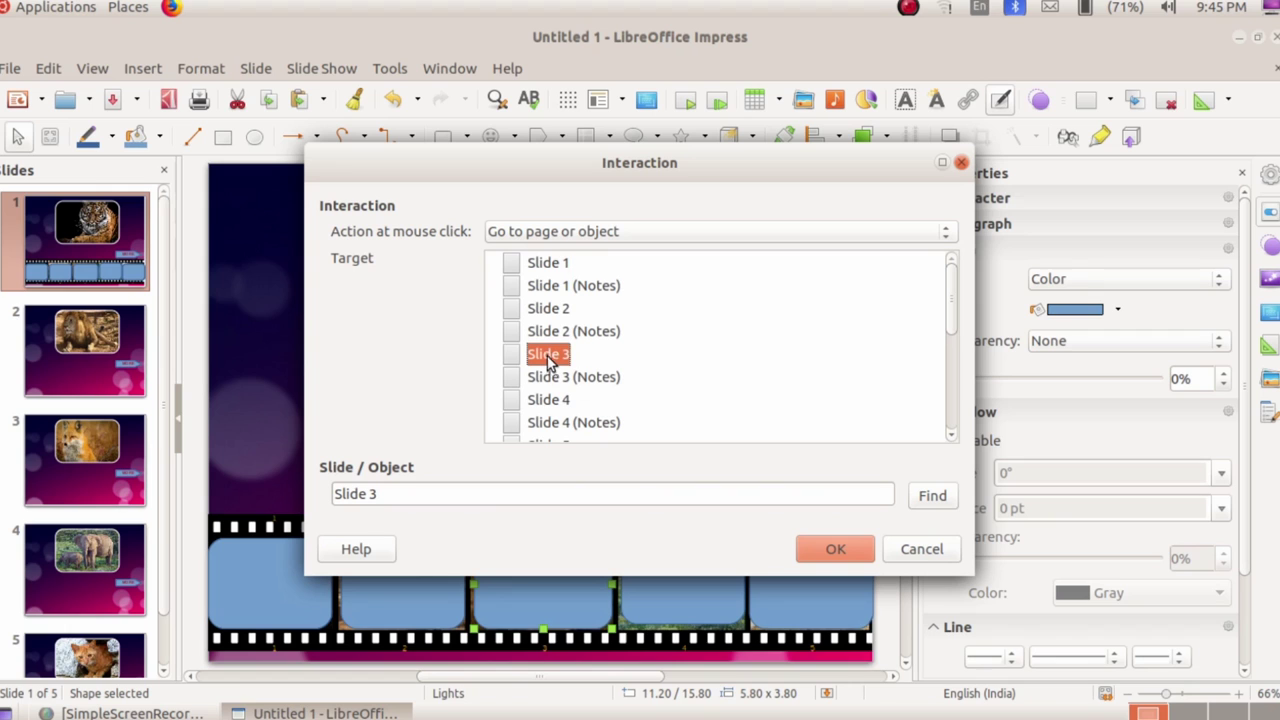
pyautogui.click(835, 551)
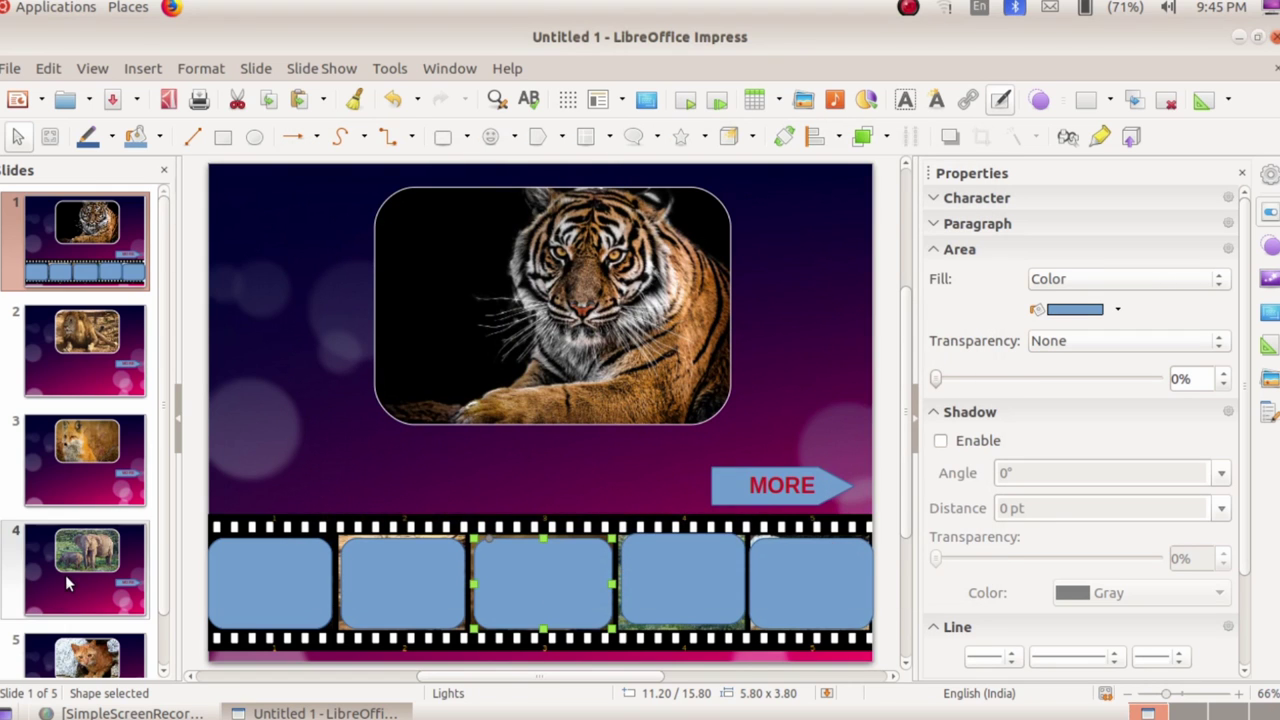
# Step: Give the fourth film strip rectangle a mouse-click interaction, Go to page or object, targeting Slide 4
pyautogui.rightClick(679, 572)
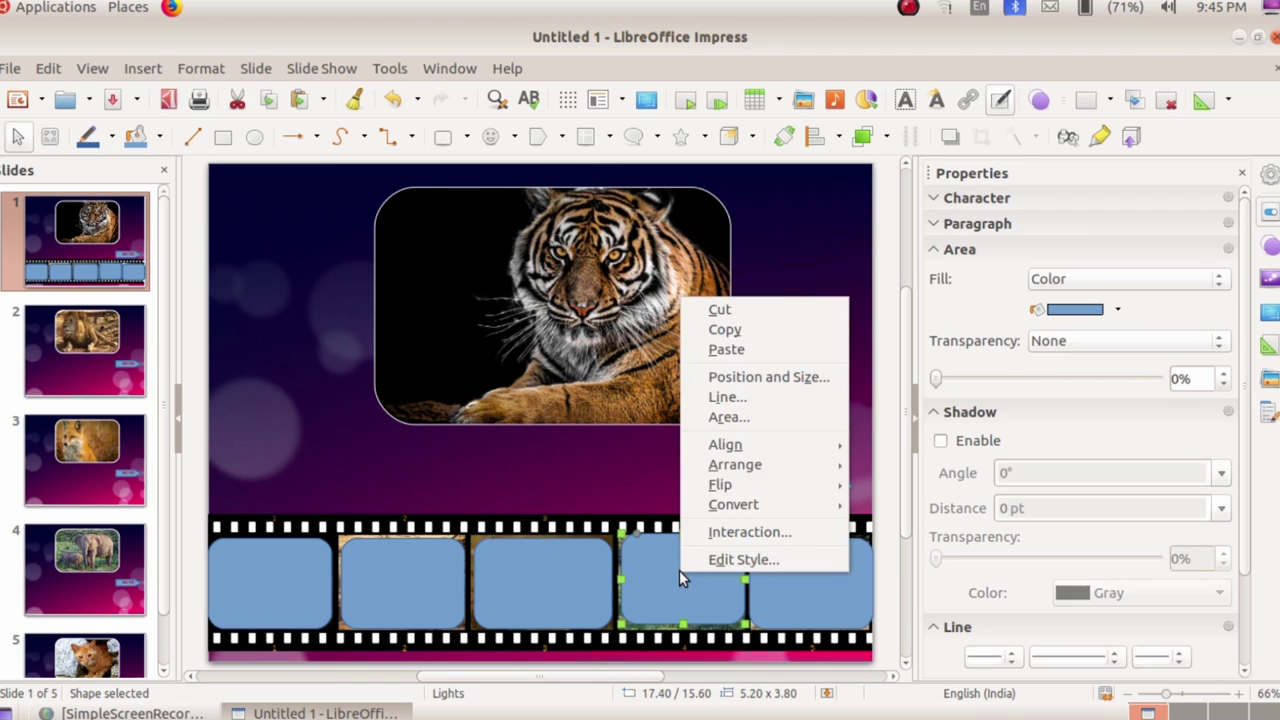
pyautogui.click(748, 529)
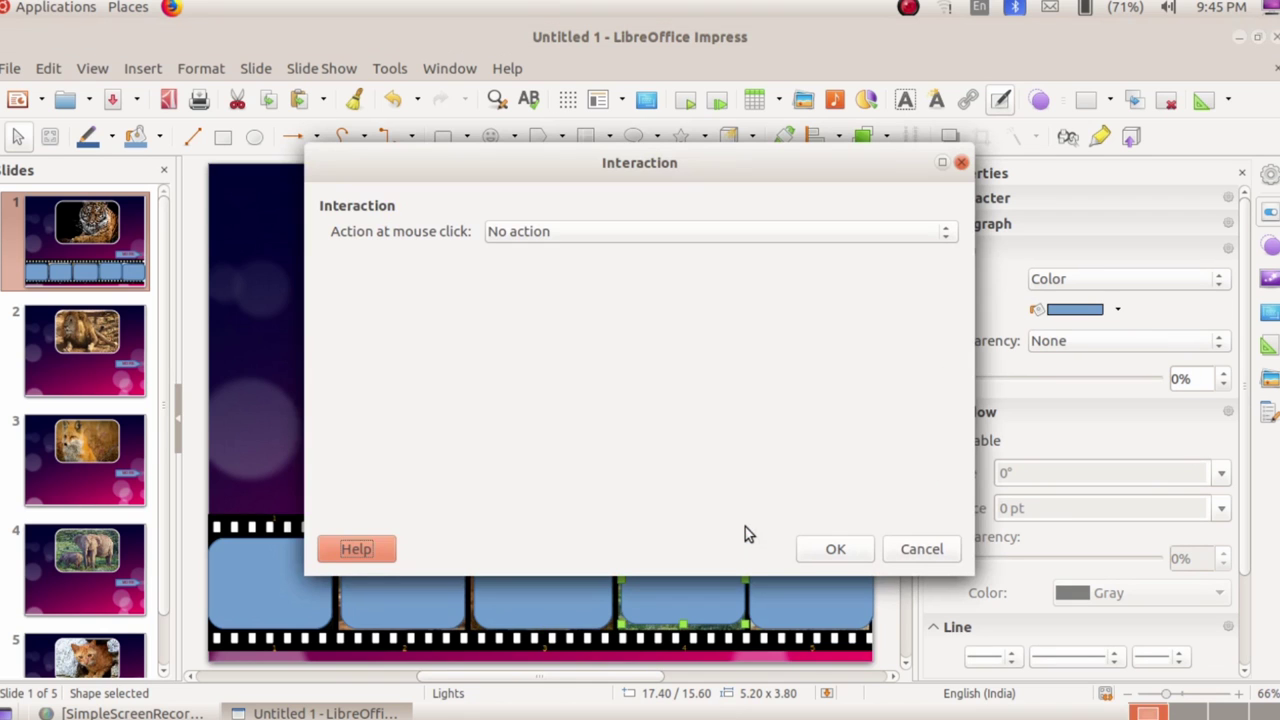
pyautogui.click(655, 234)
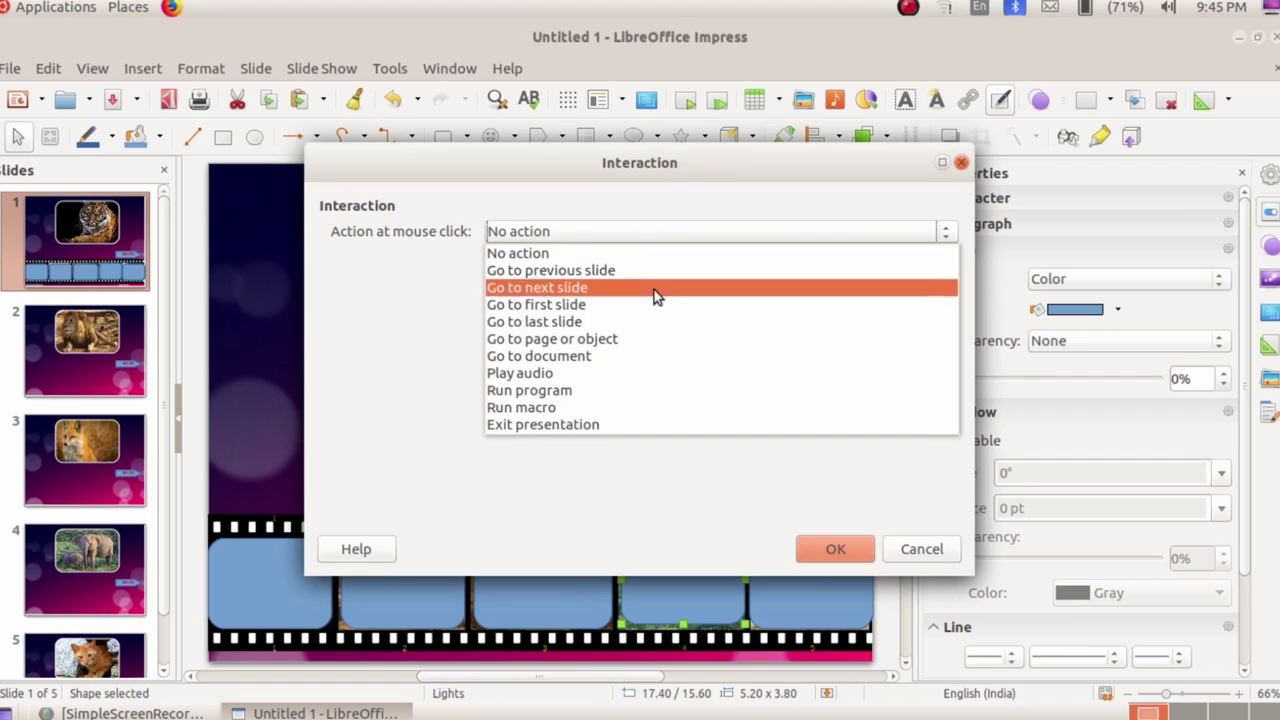
pyautogui.click(652, 340)
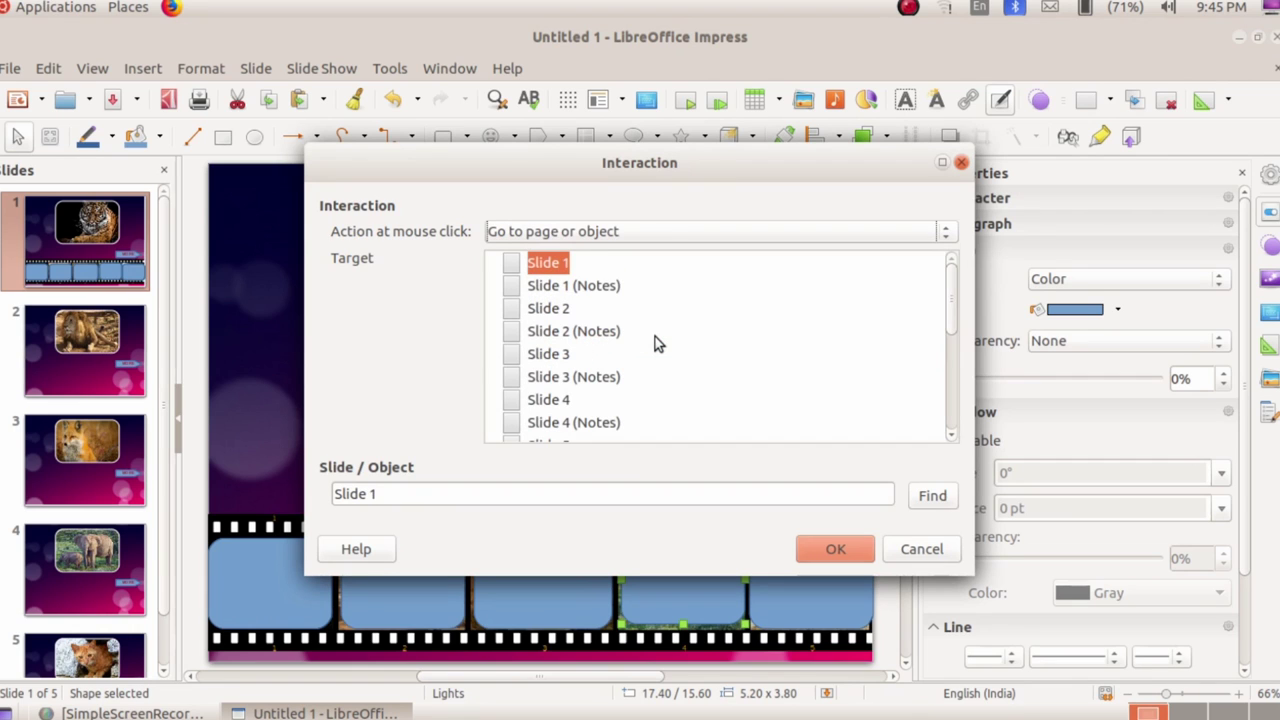
pyautogui.click(548, 404)
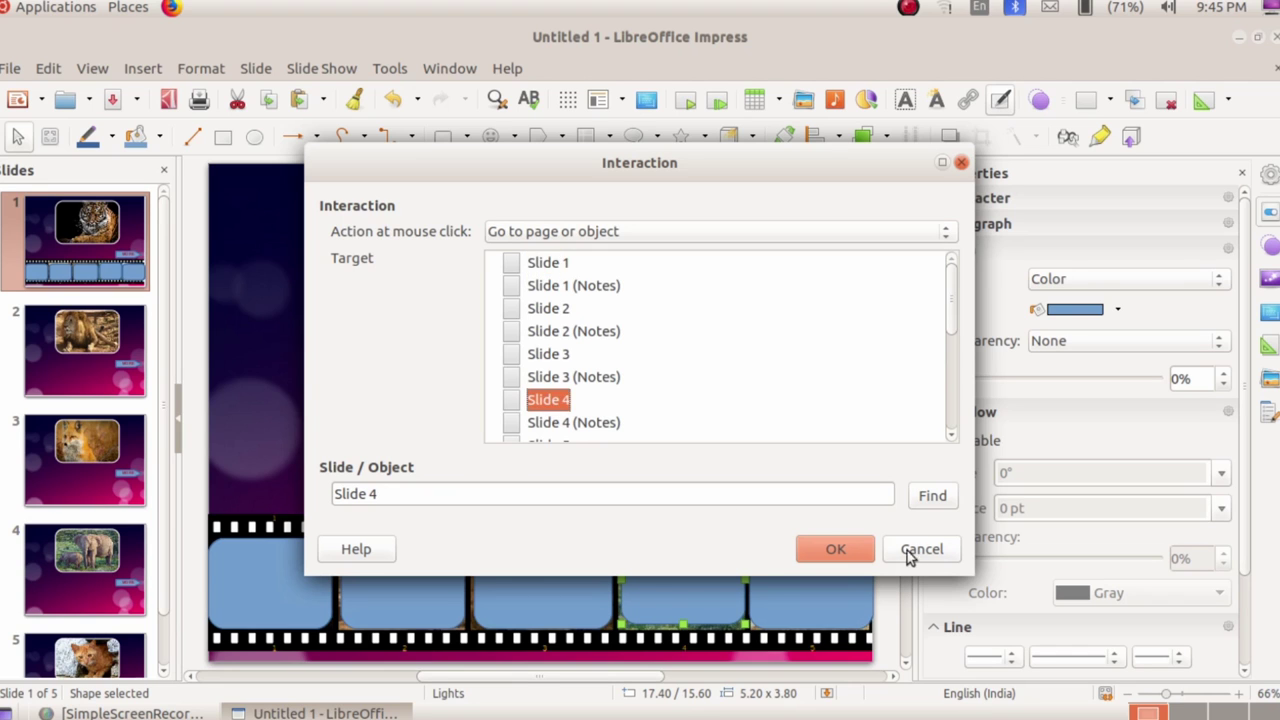
pyautogui.click(838, 541)
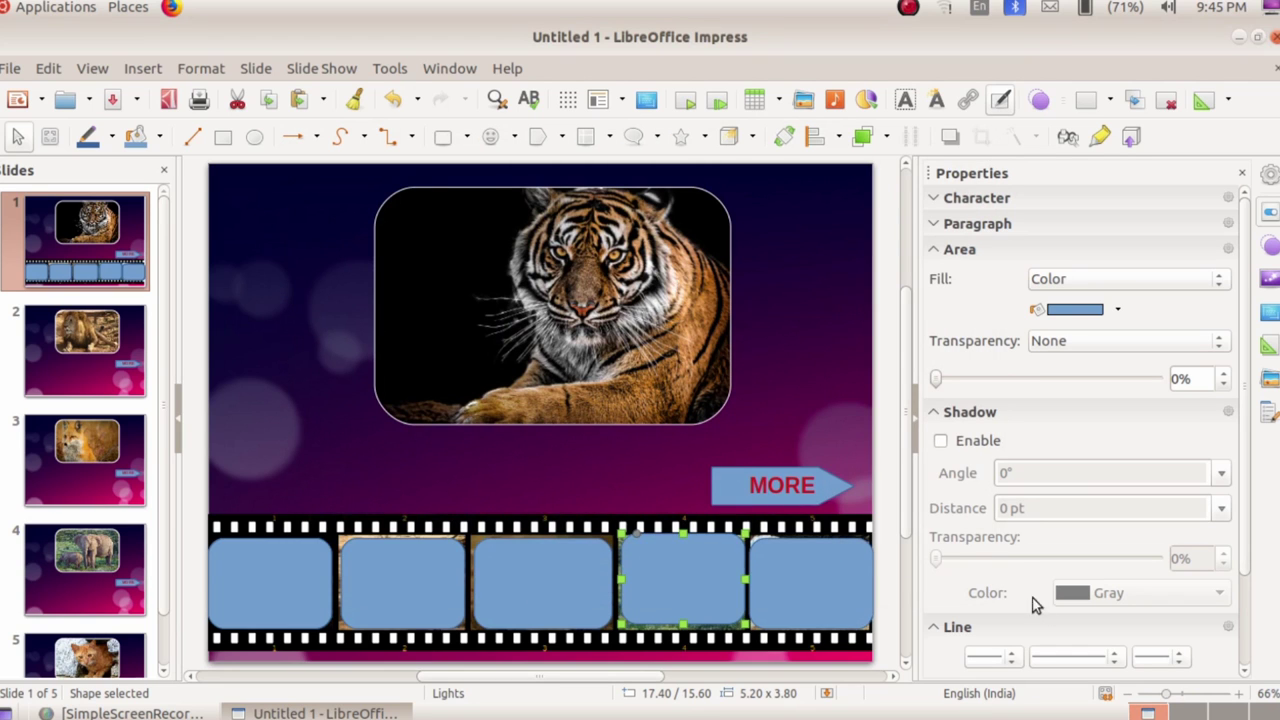
# Step: Give the fifth film strip rectangle a mouse-click interaction, Go to page or object, targeting Slide 5
pyautogui.rightClick(813, 580)
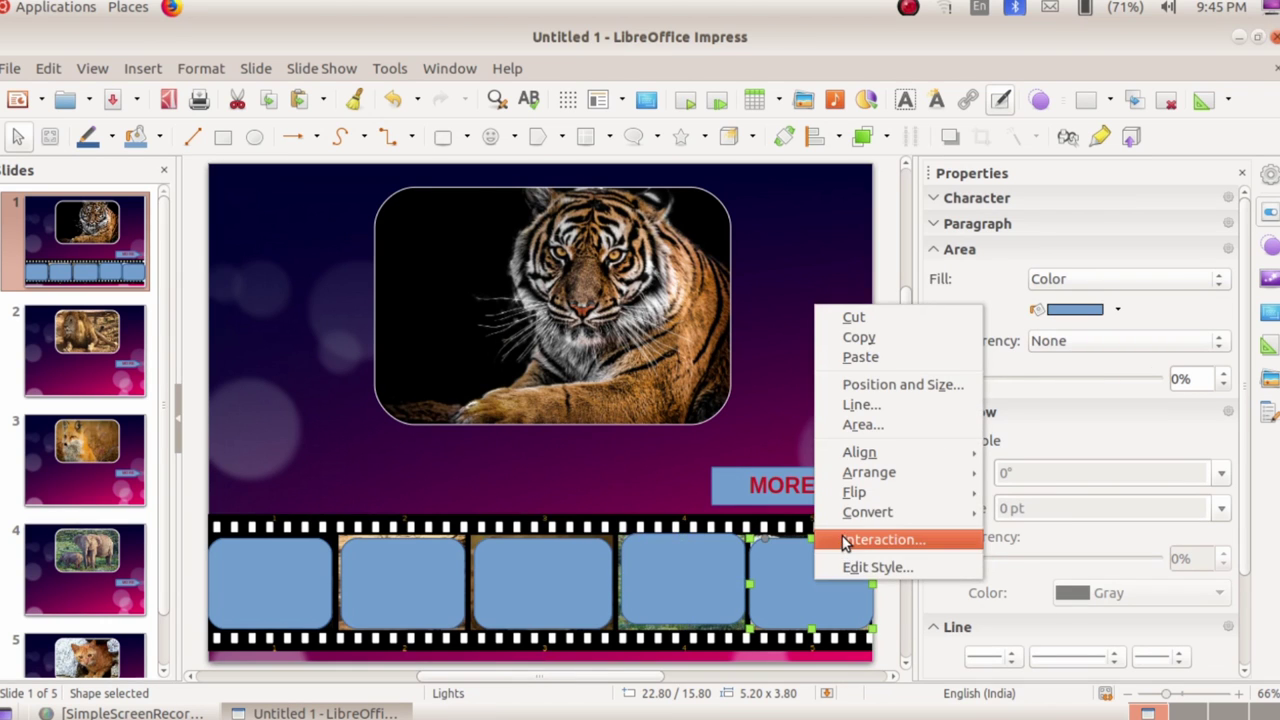
pyautogui.click(842, 538)
pyautogui.click(611, 231)
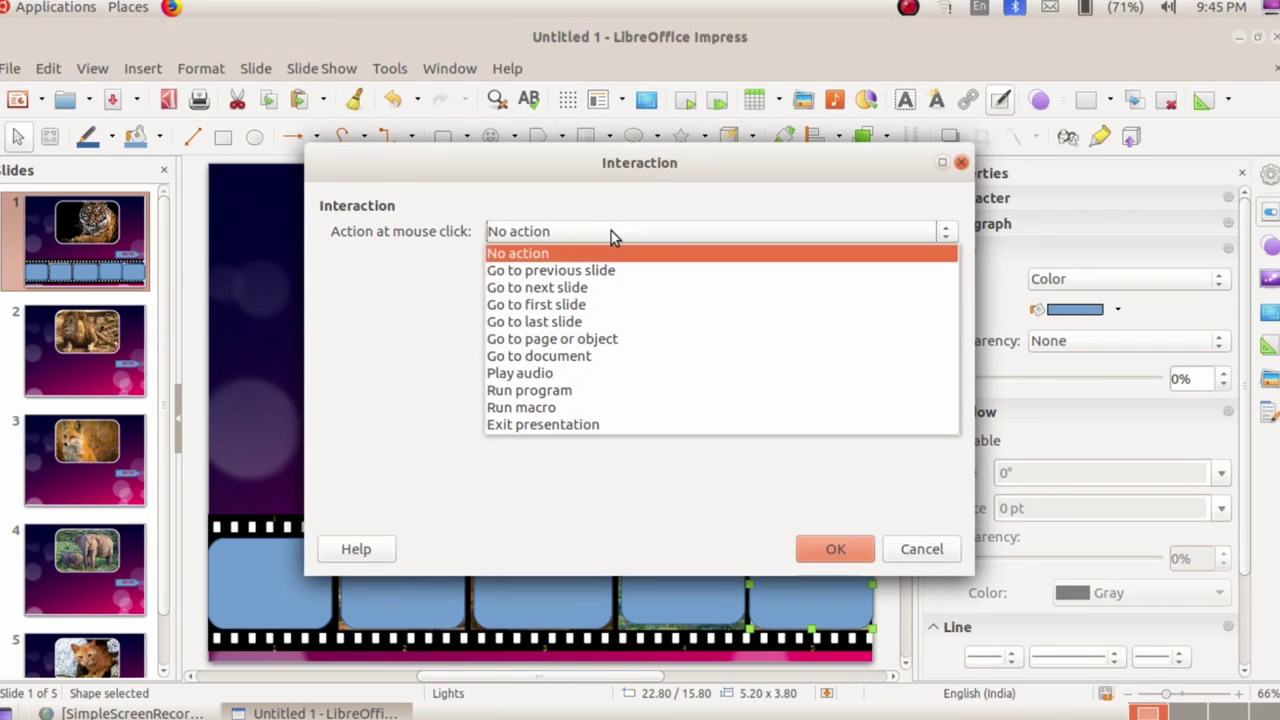
pyautogui.click(646, 340)
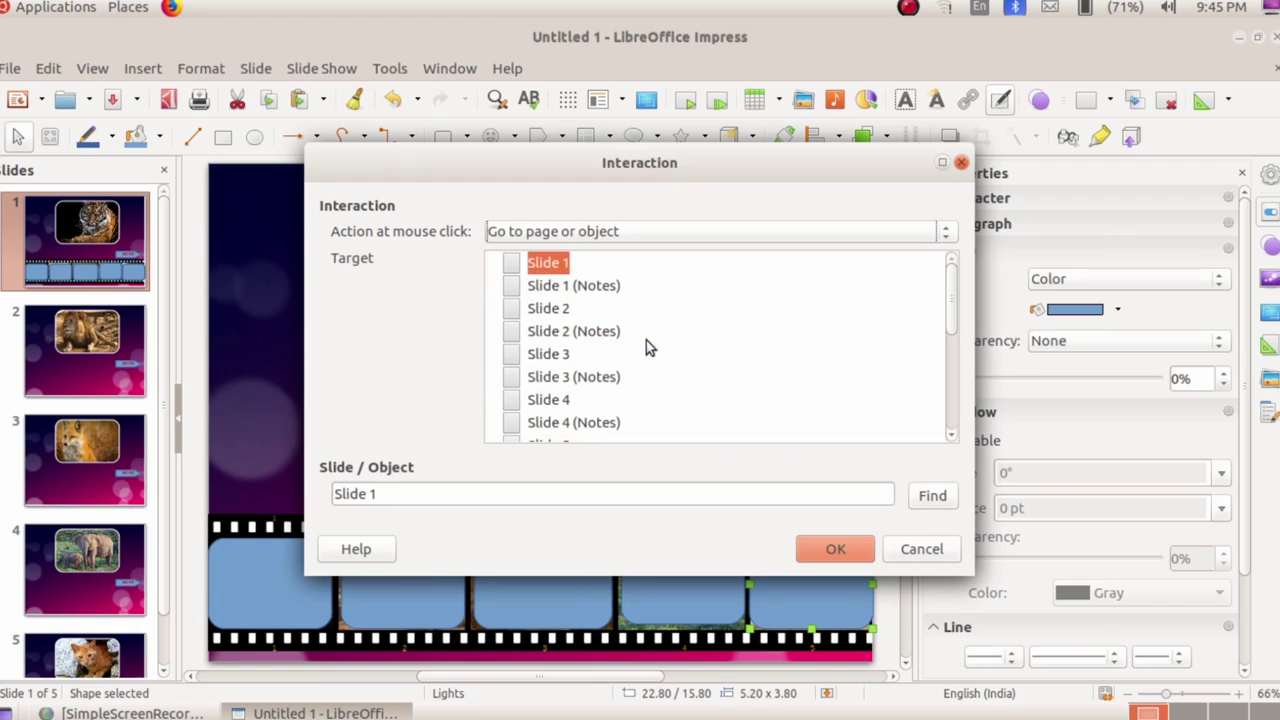
pyautogui.scroll(-1, 650, 340)
pyautogui.click(551, 377)
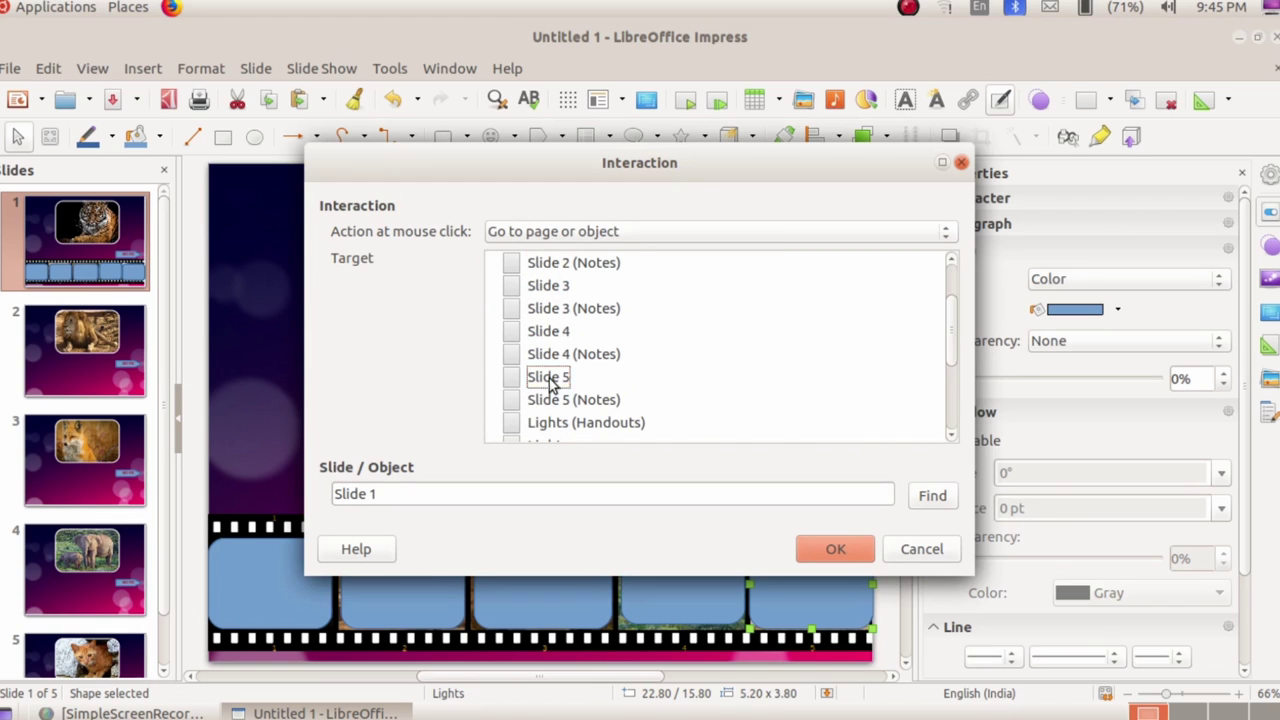
pyautogui.click(822, 554)
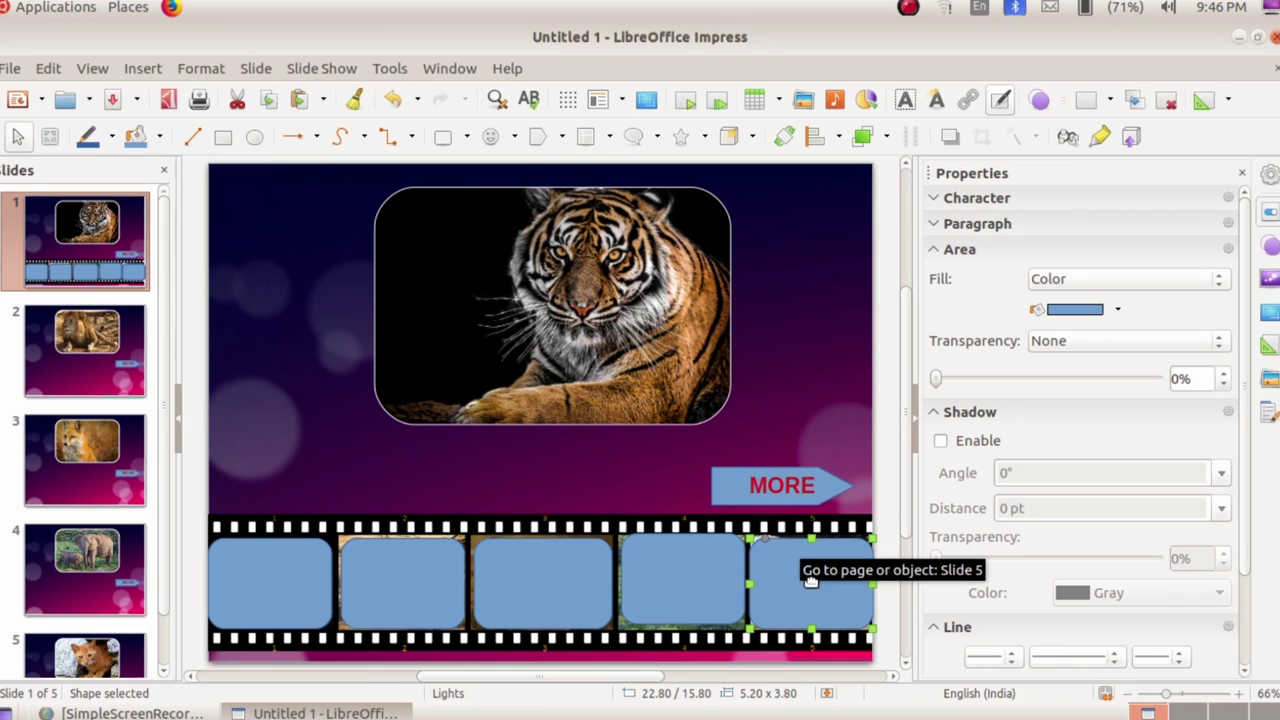
# Step: Set the area transparency of the first and second film strip rectangles, over the tiger and lion pictures, to 99%
pyautogui.rightClick(263, 583)
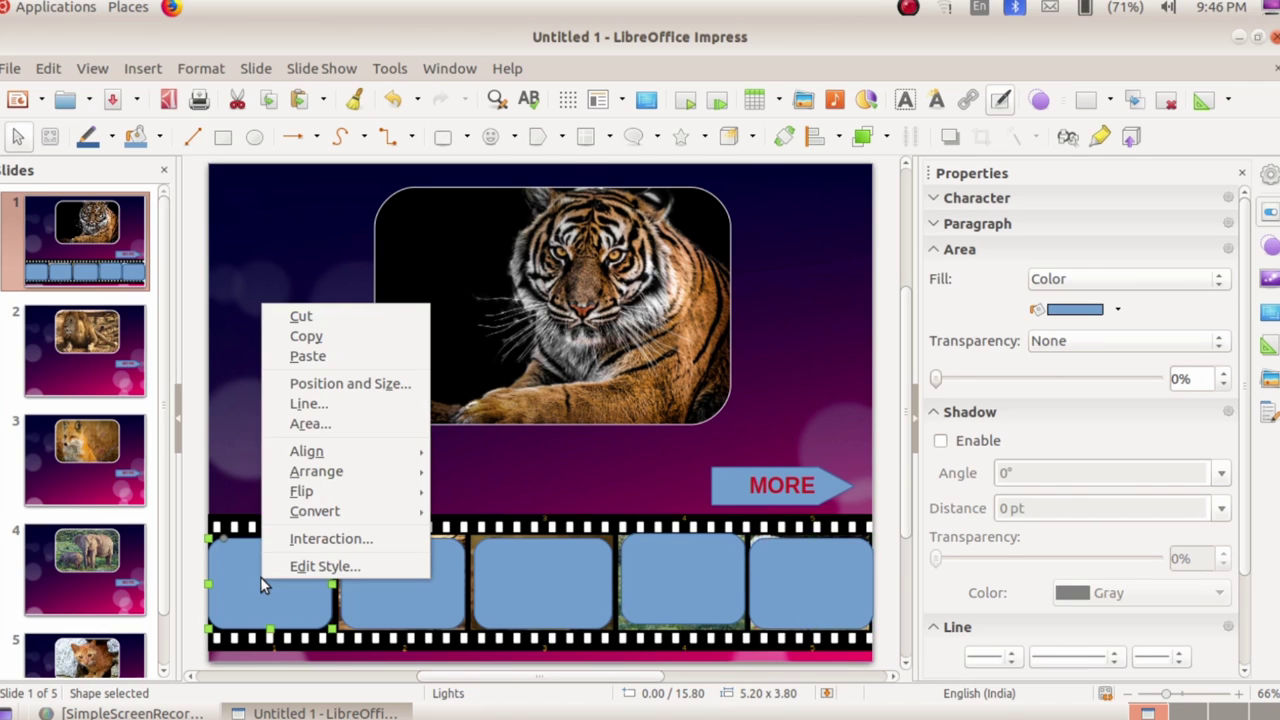
pyautogui.click(936, 383)
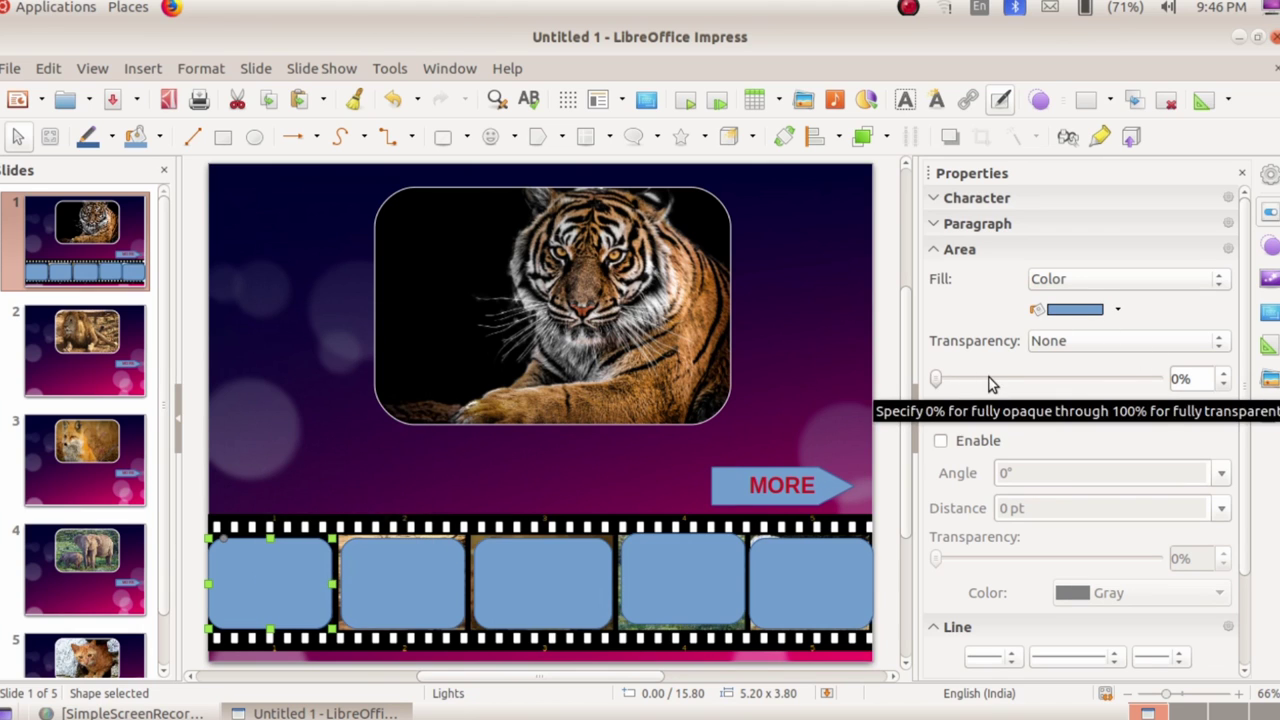
pyautogui.moveTo(936, 383); pyautogui.dragTo(1161, 382)
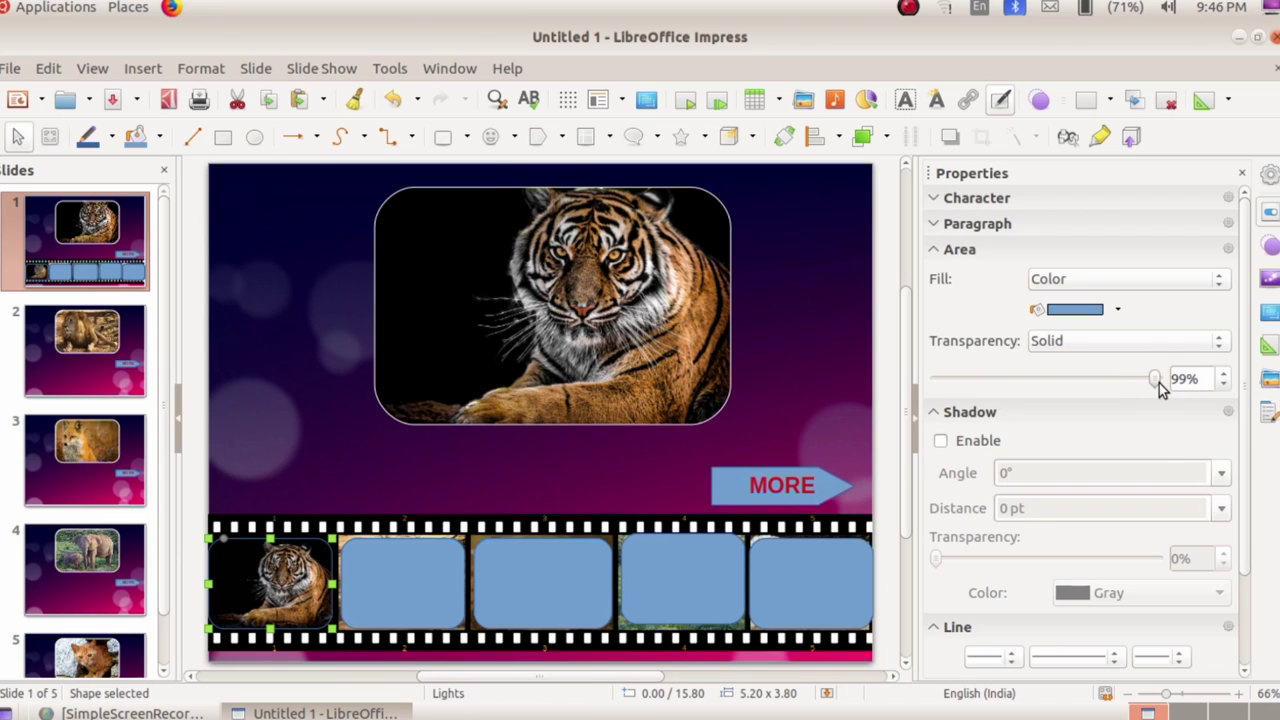
pyautogui.rightClick(404, 584)
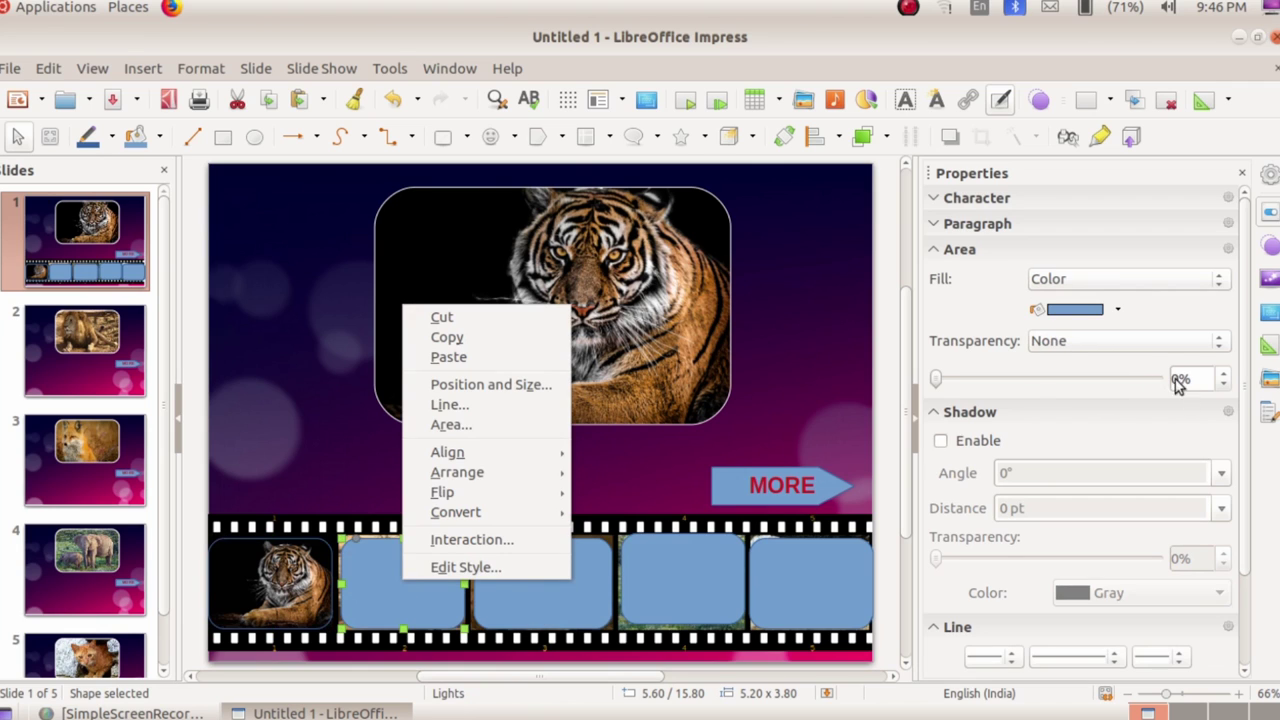
pyautogui.click(938, 382)
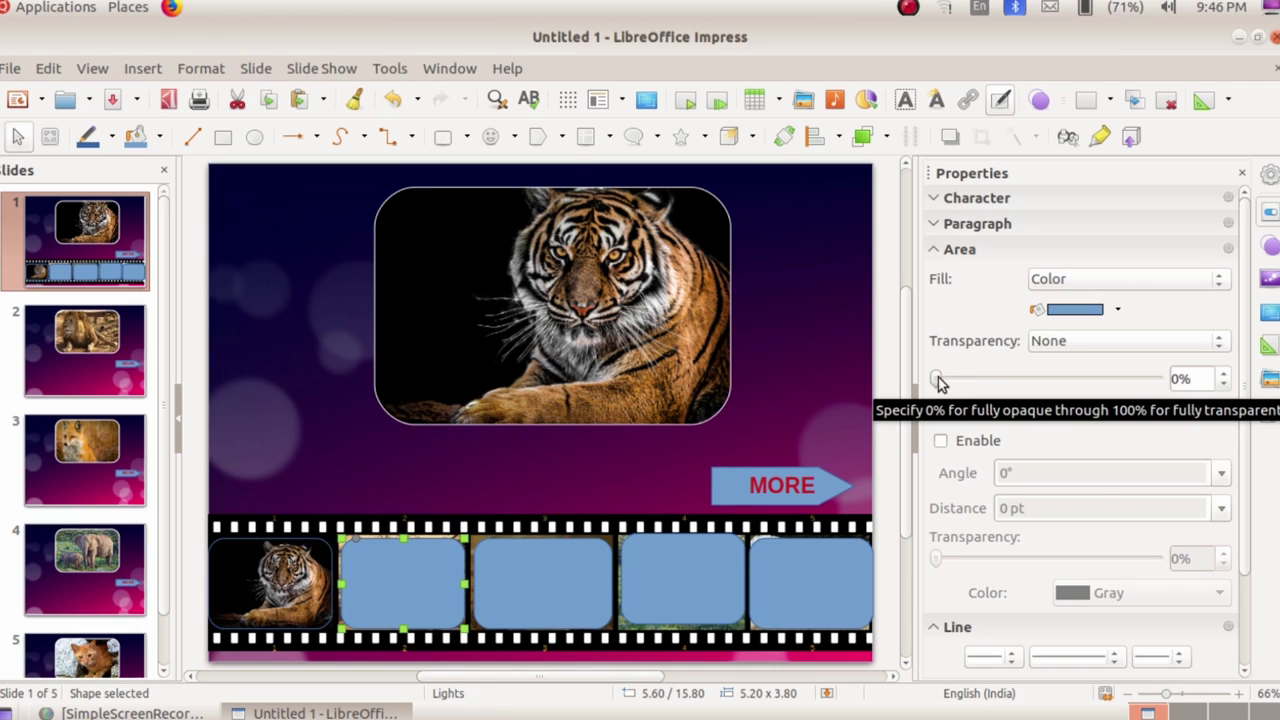
pyautogui.moveTo(938, 377); pyautogui.dragTo(1156, 390)
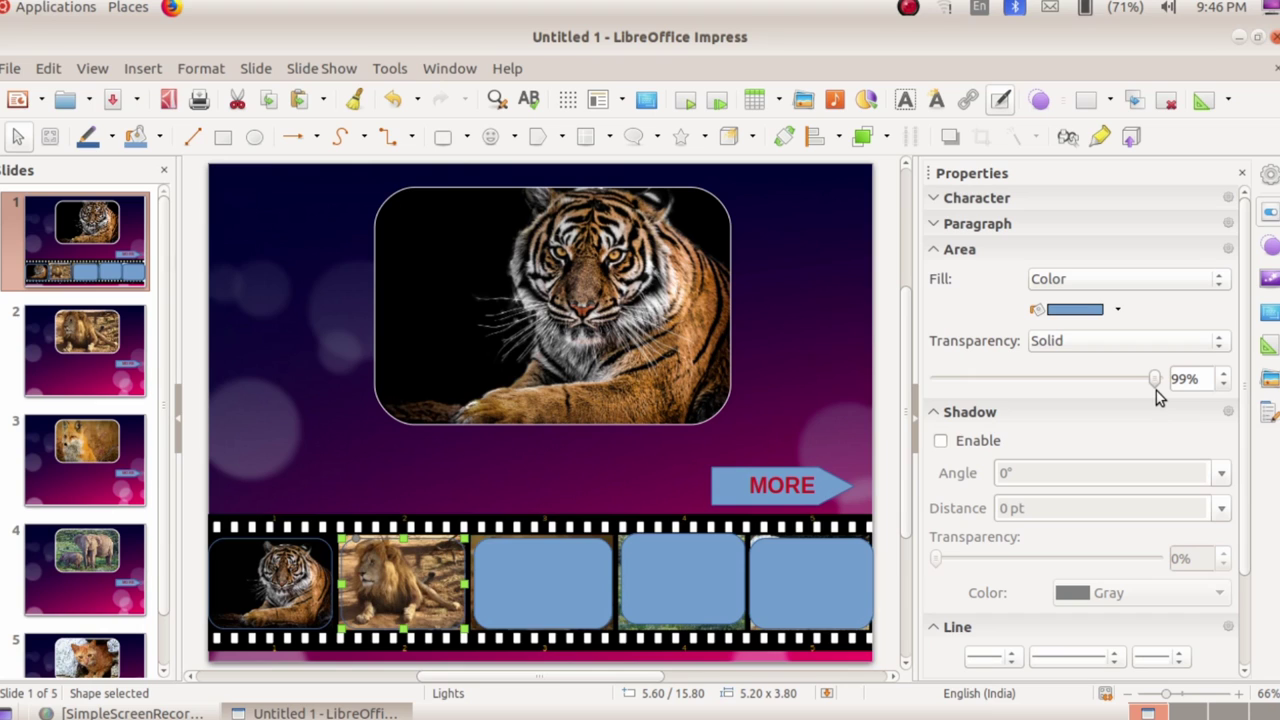
# Step: Set the third film strip rectangle's area transparency to 99% and make the fourth one, over the elephants, almost fully transparent as well
pyautogui.rightClick(548, 580)
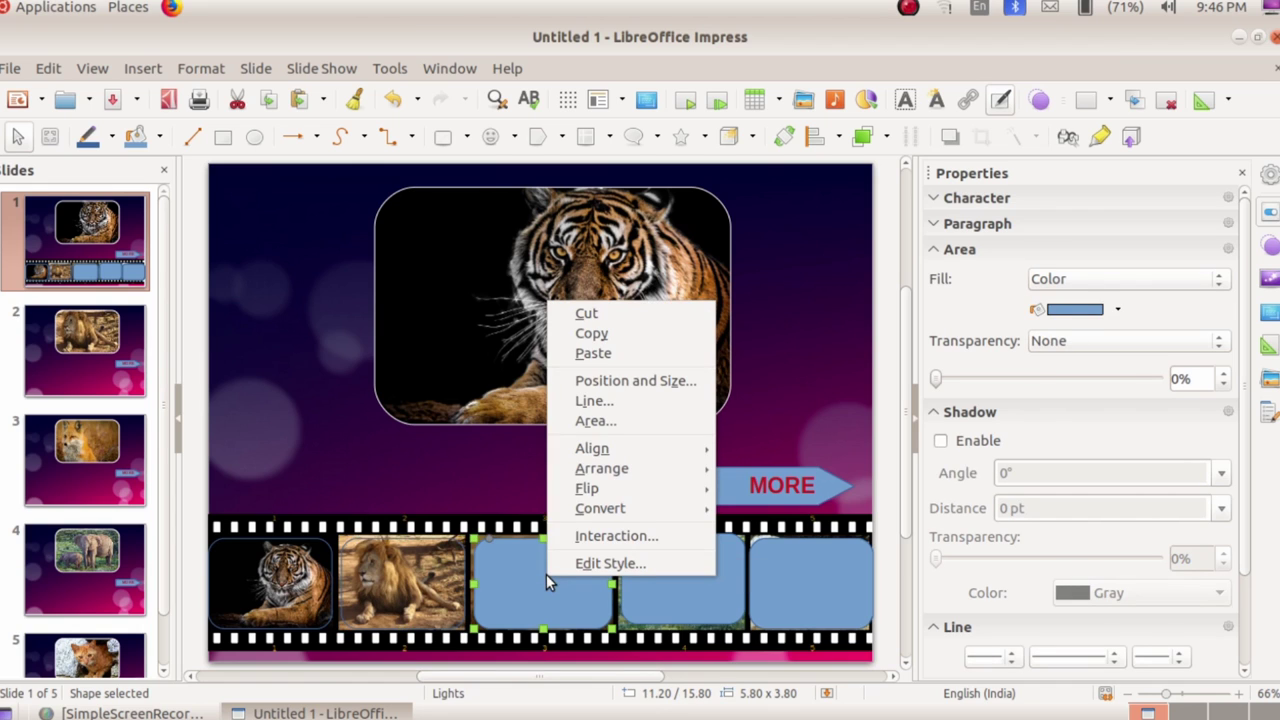
pyautogui.click(938, 385)
pyautogui.moveTo(933, 381); pyautogui.dragTo(1155, 388)
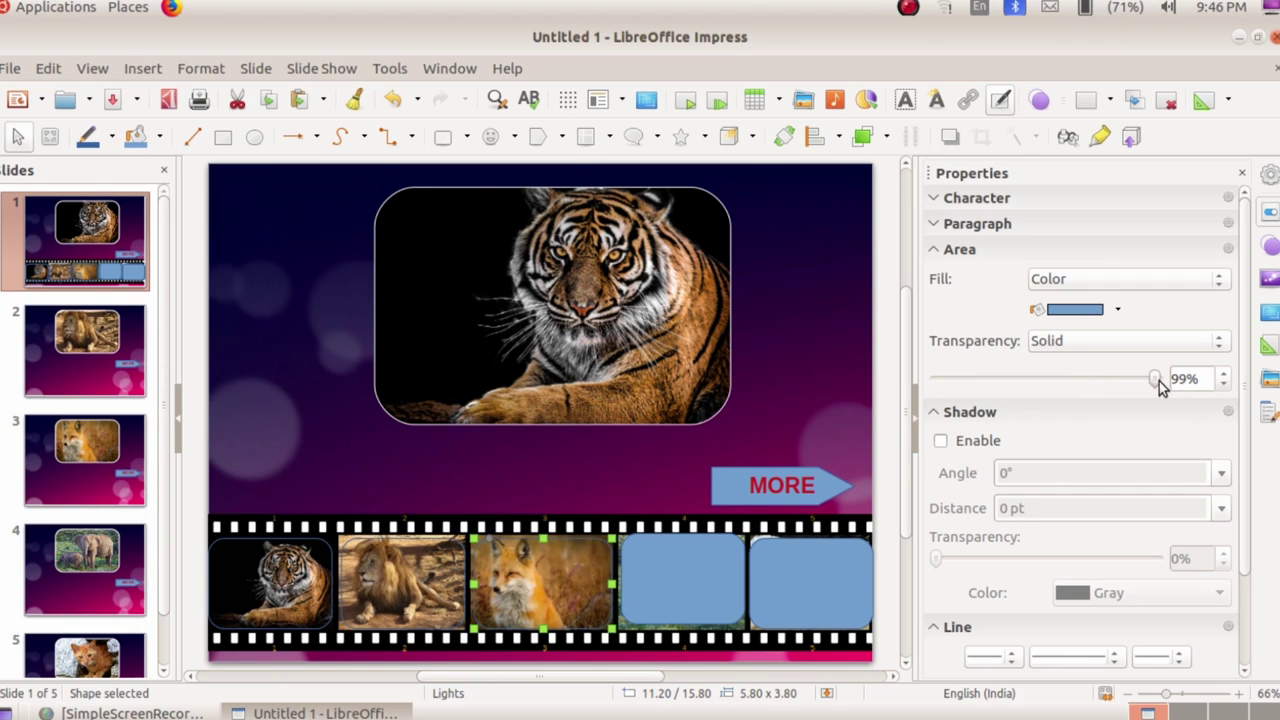
pyautogui.rightClick(670, 576)
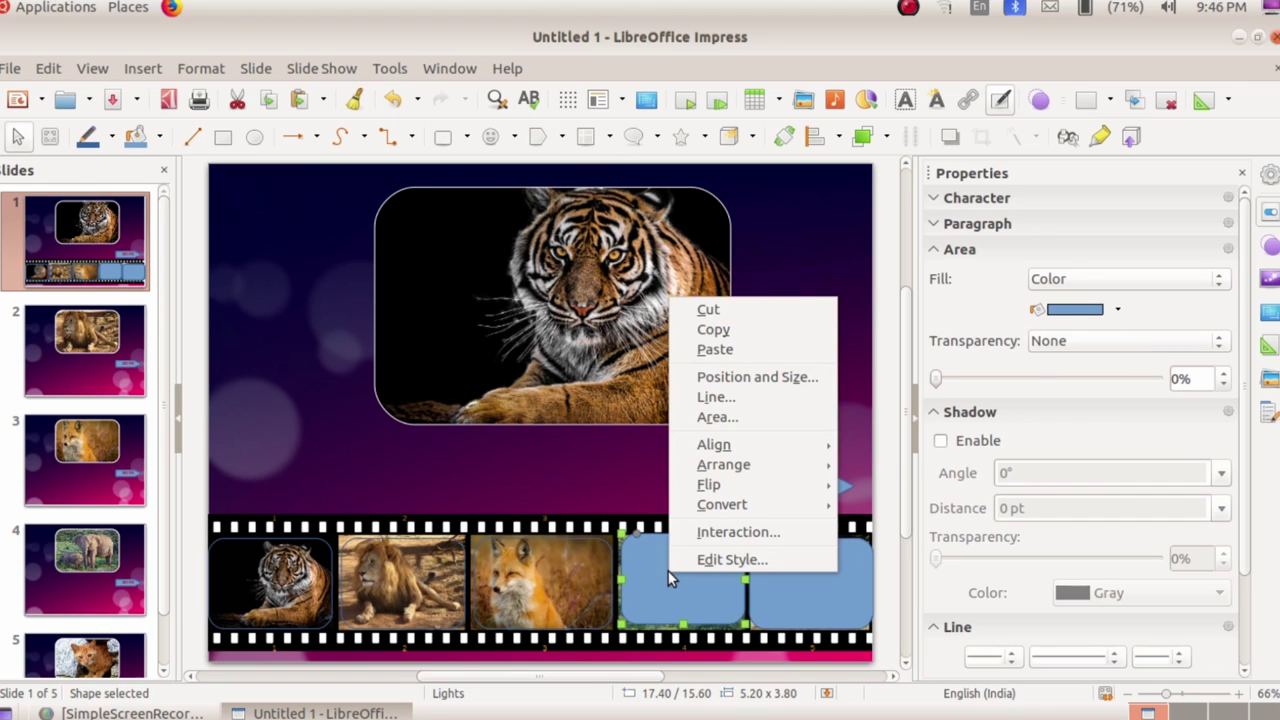
pyautogui.click(938, 385)
pyautogui.moveTo(938, 385); pyautogui.dragTo(1163, 383)
# Step: Set the area transparency of the fifth film strip rectangle, over the cat picture, to 99%
pyautogui.click(808, 586)
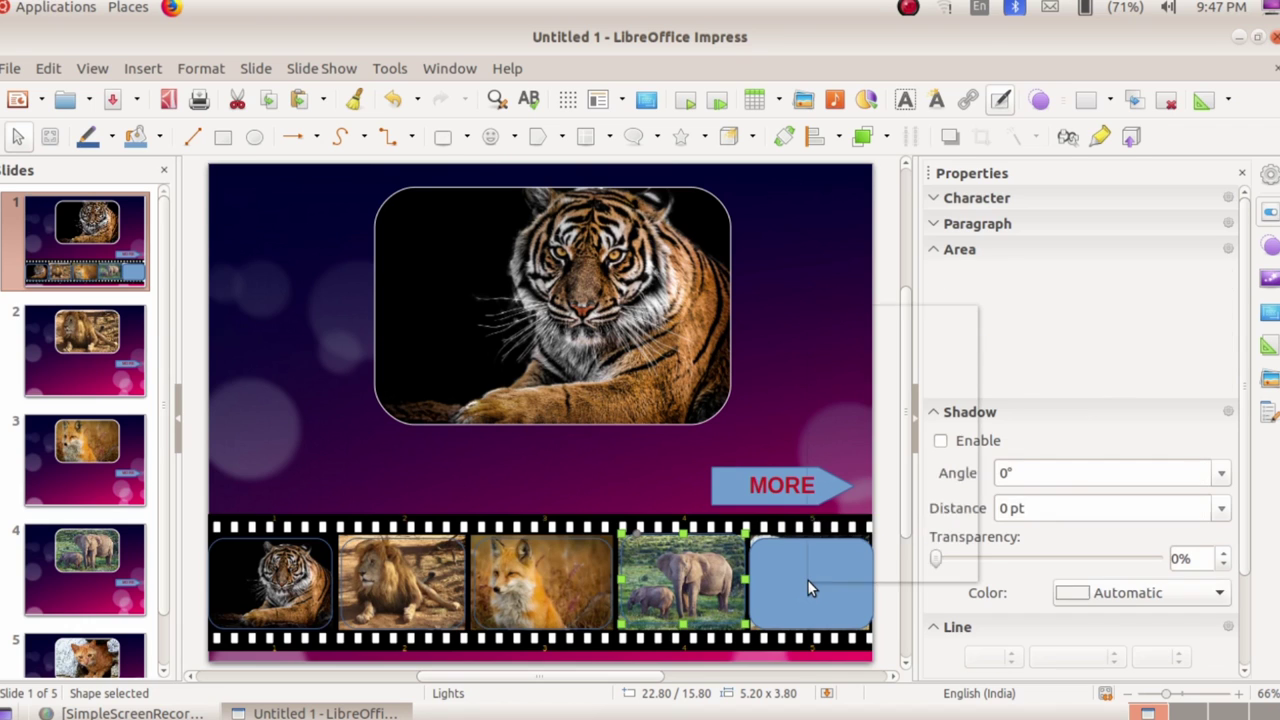
pyautogui.rightClick(807, 579)
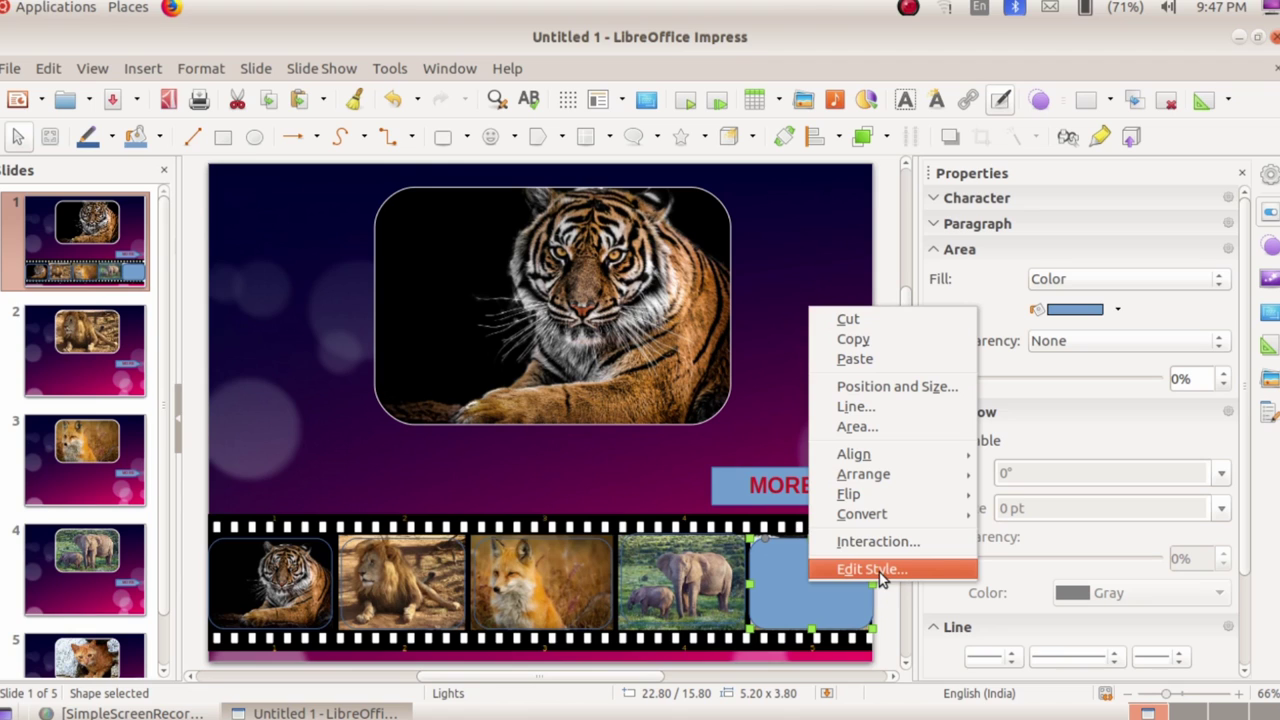
pyautogui.click(1044, 386)
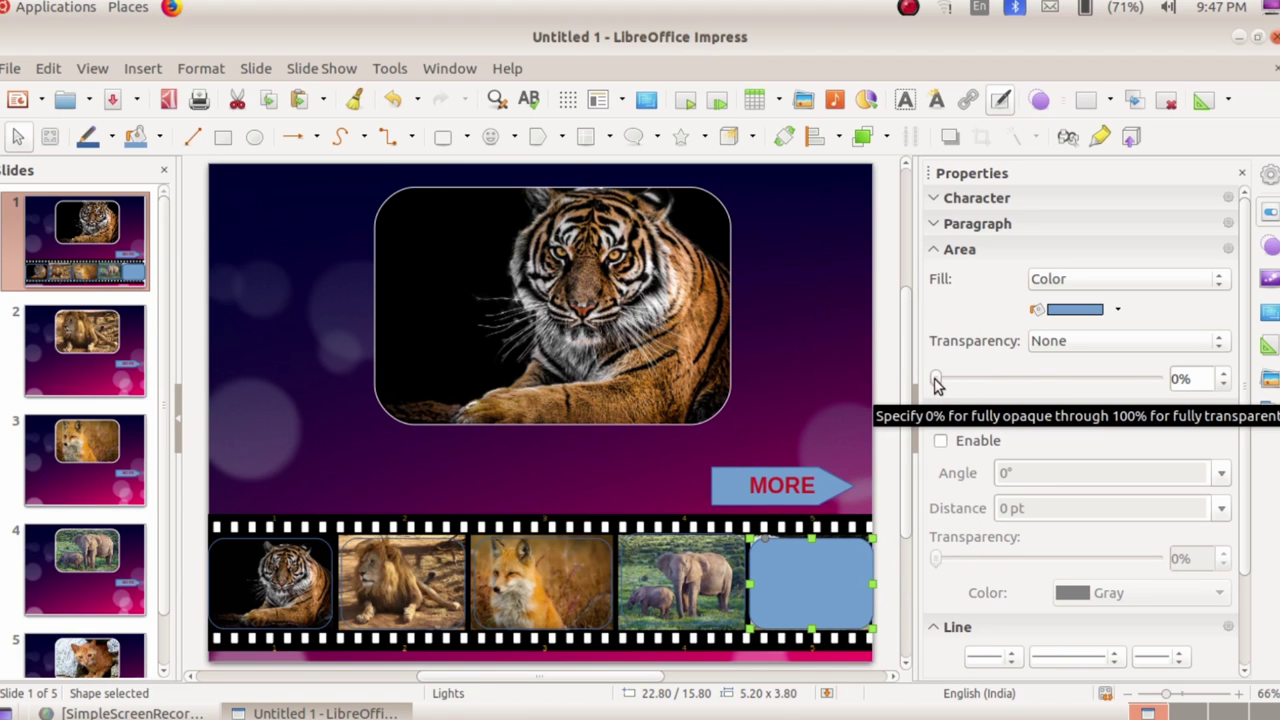
pyautogui.moveTo(937, 384); pyautogui.dragTo(1160, 387)
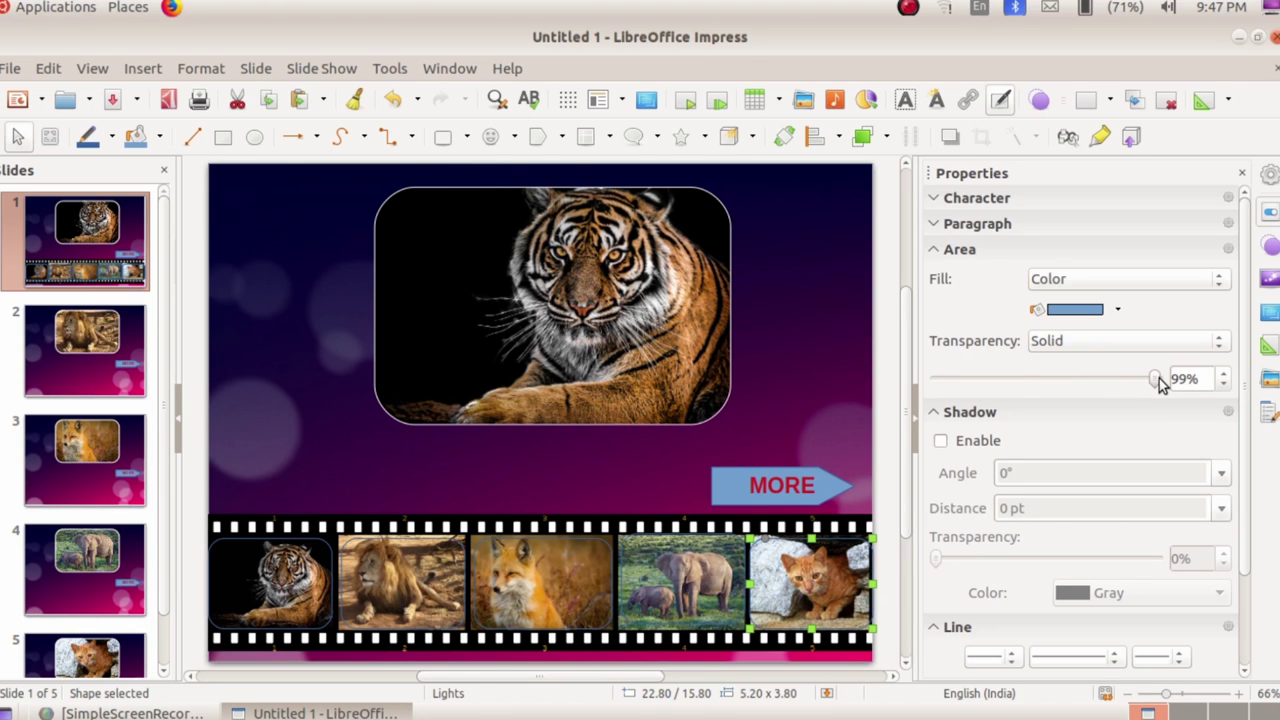